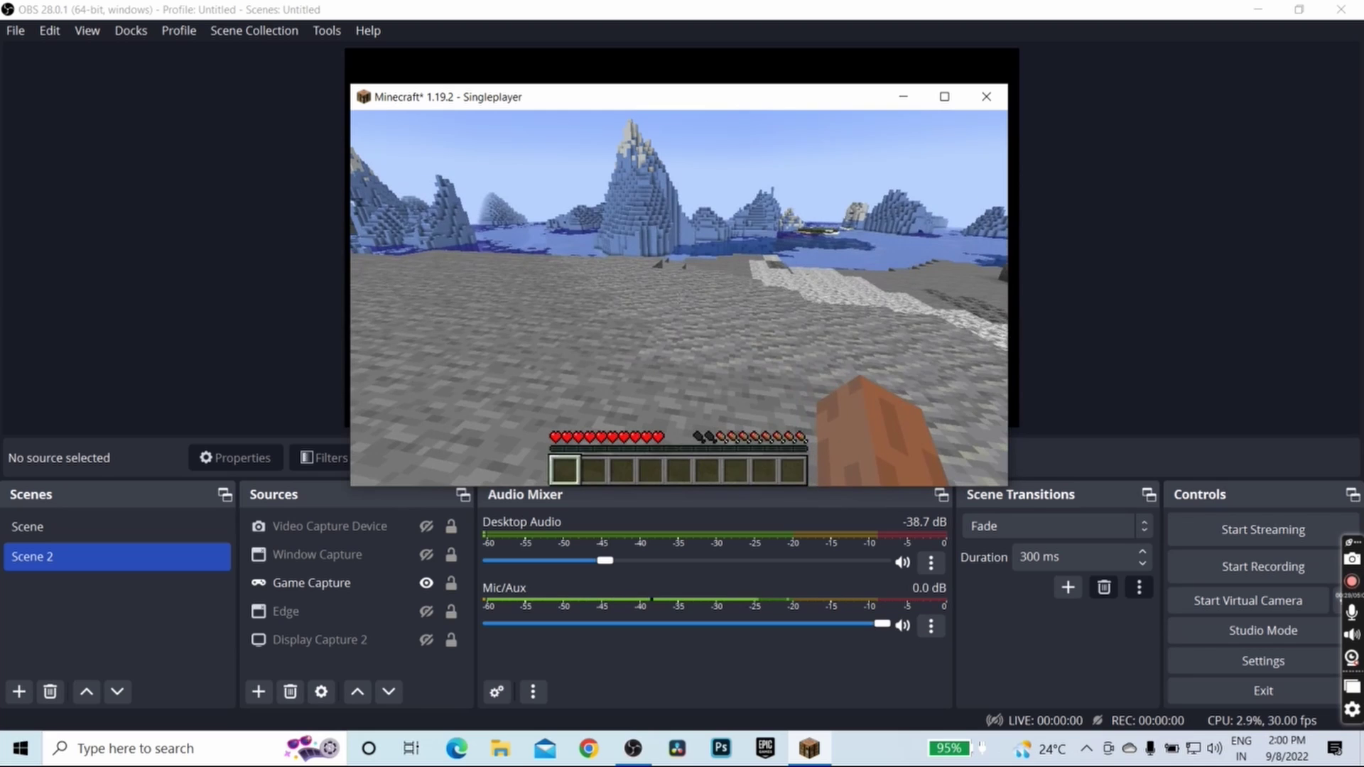
Point OBS's Game Capture source at the Minecraft 1.19.2 - Singleplayer window.
key("Escape")
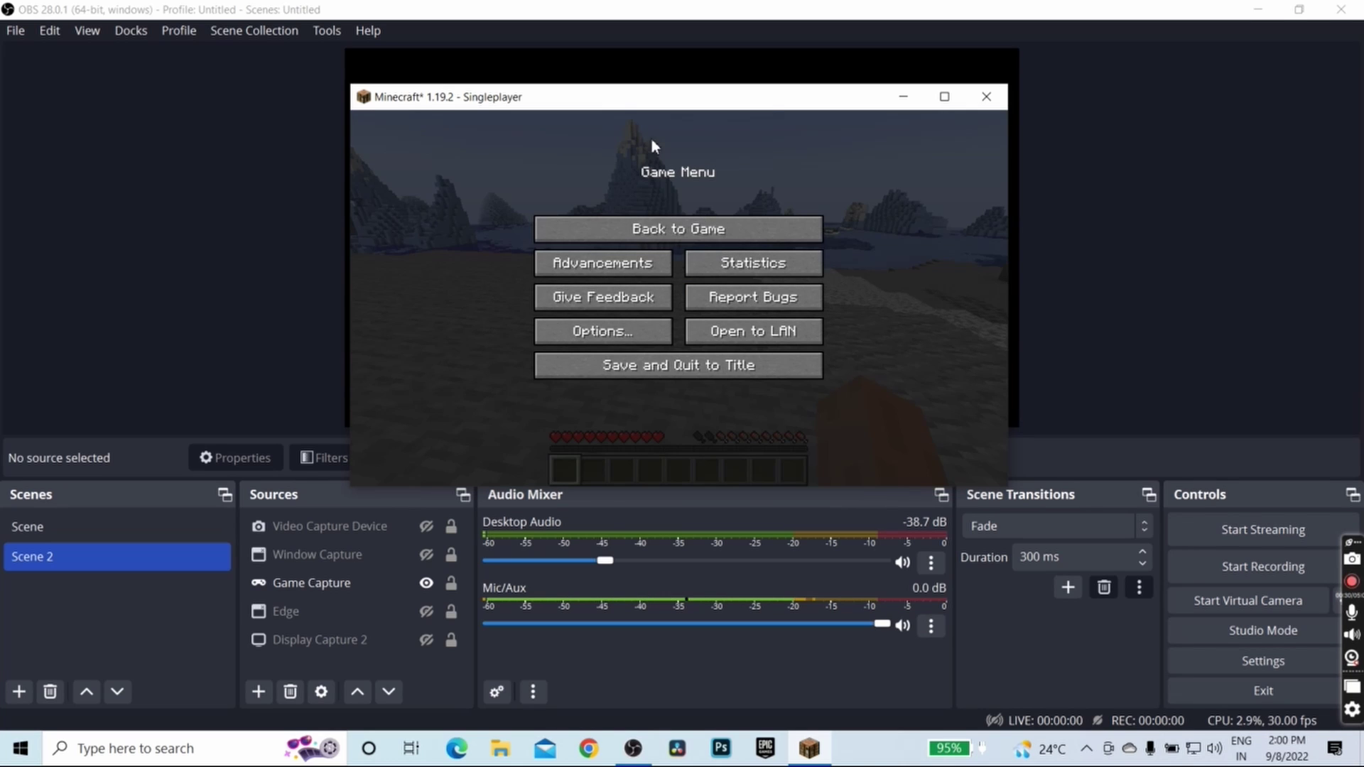
left_click_drag(588, 94, 909, 102)
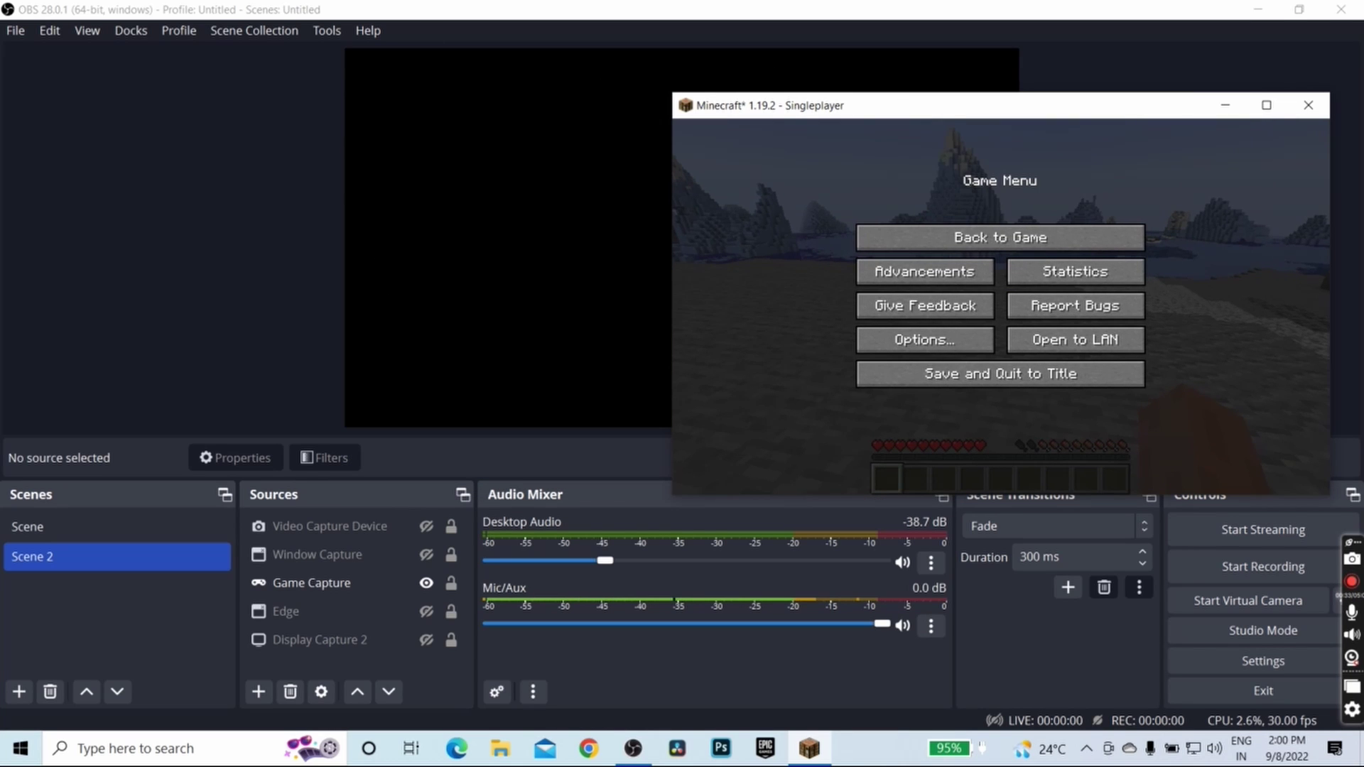
left_click(253, 258)
left_click(378, 591)
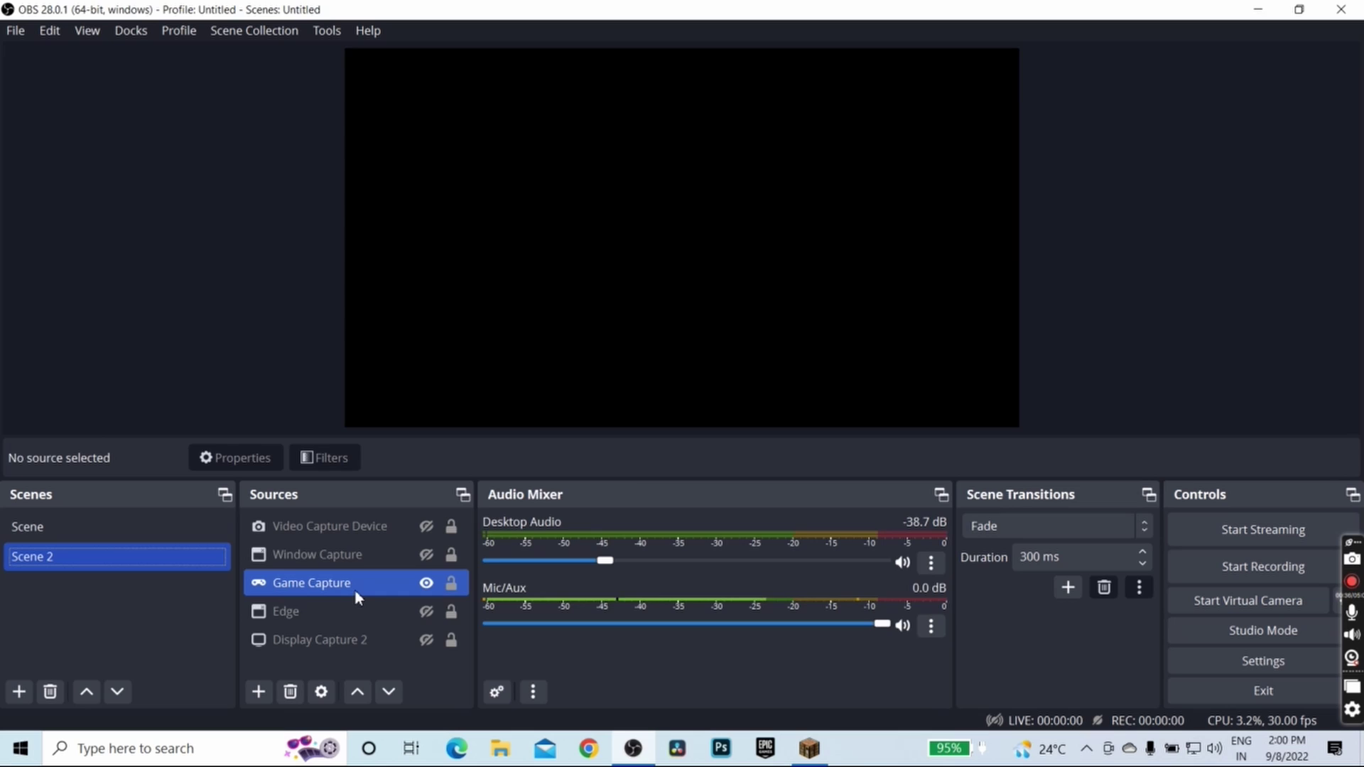
double_click(358, 594)
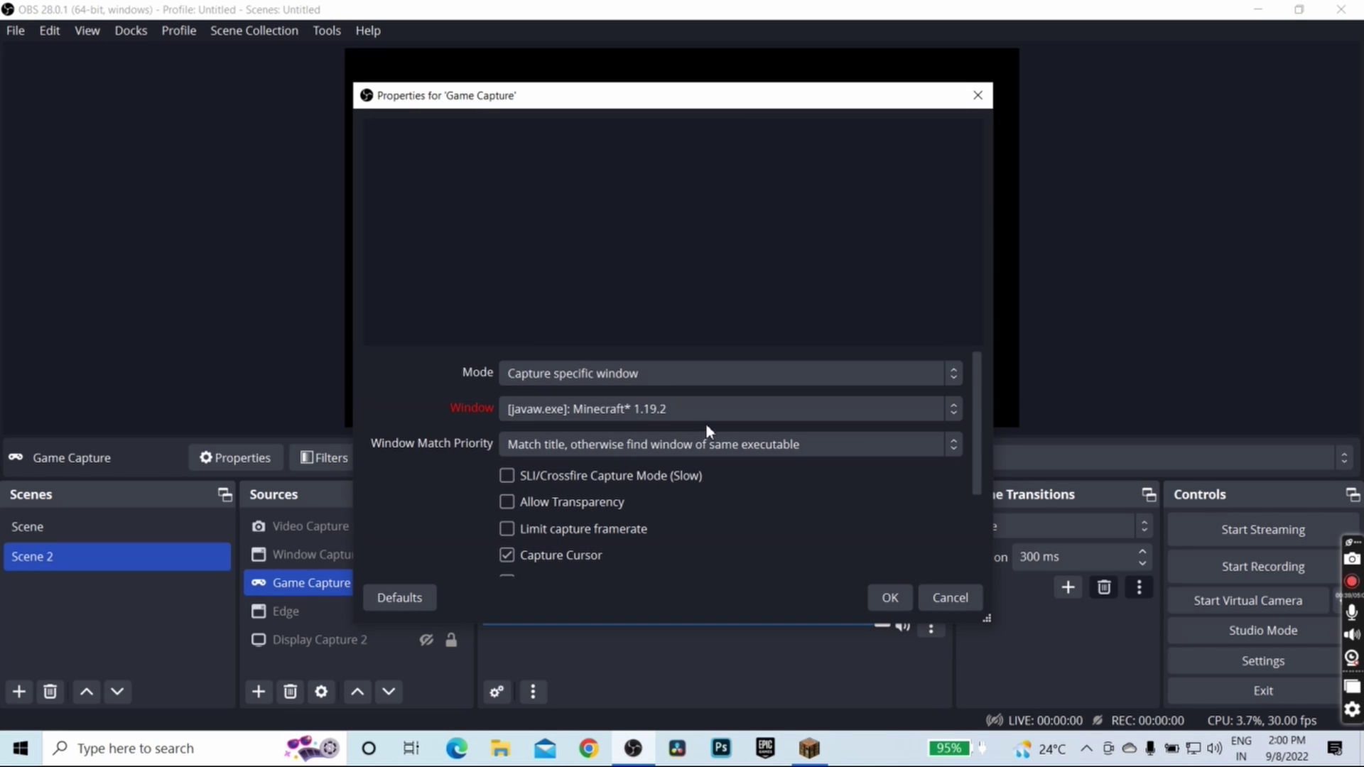
left_click(723, 405)
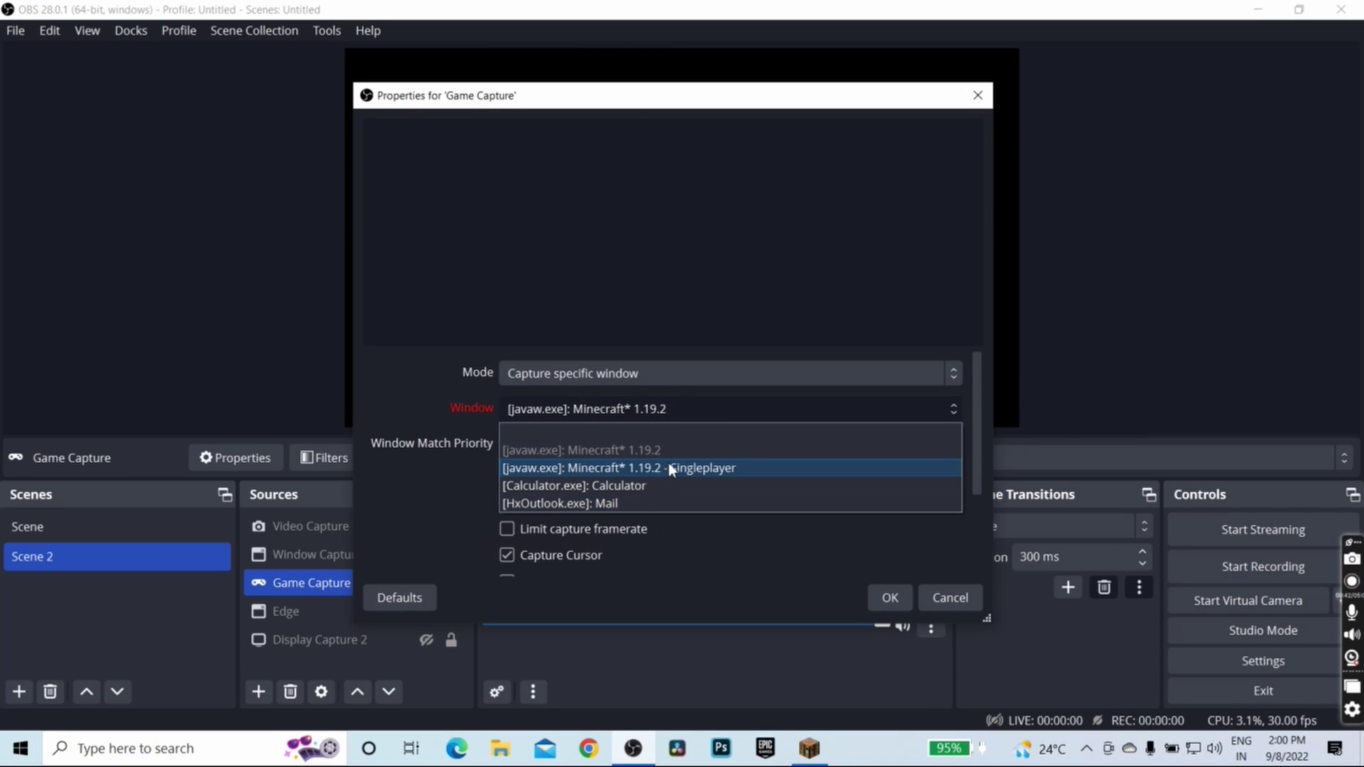
left_click(668, 468)
left_click(888, 601)
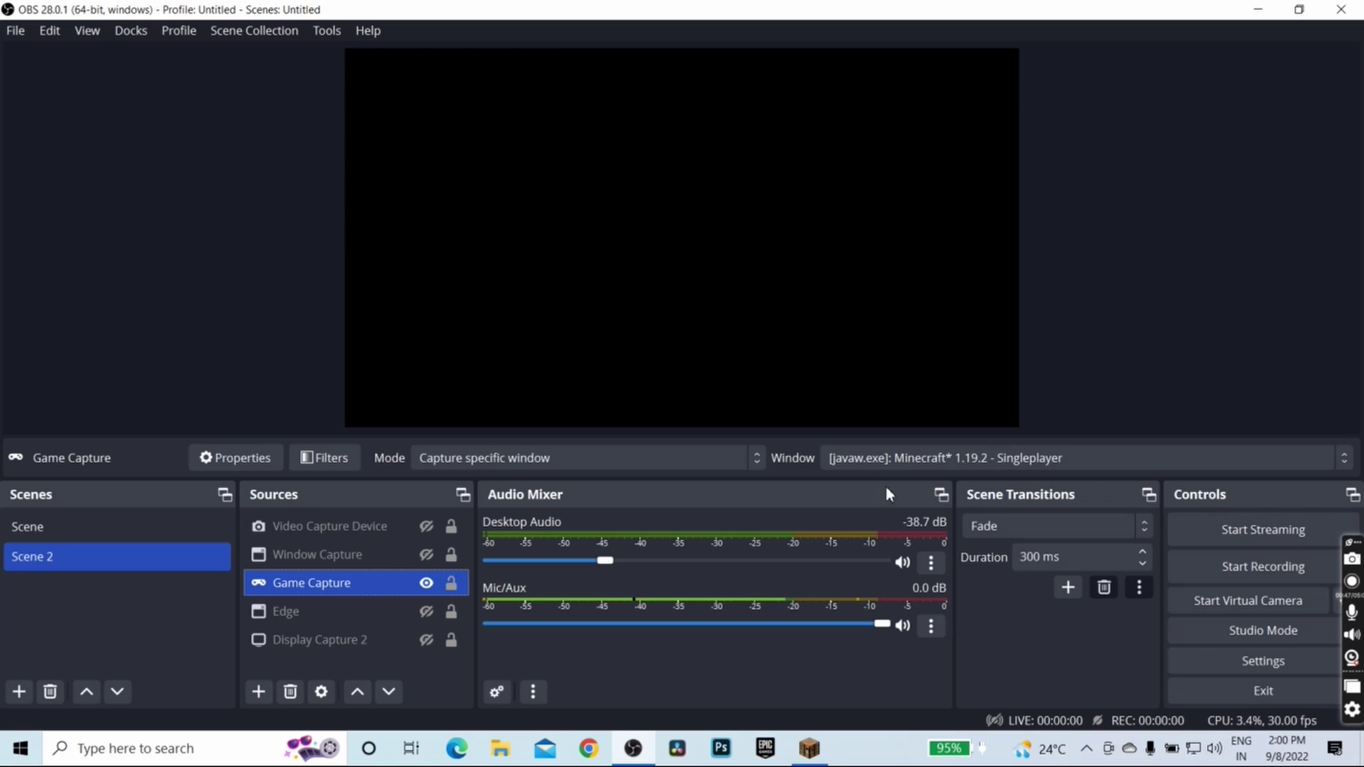
Close the Minecraft game and the TLauncher window.
left_click(813, 747)
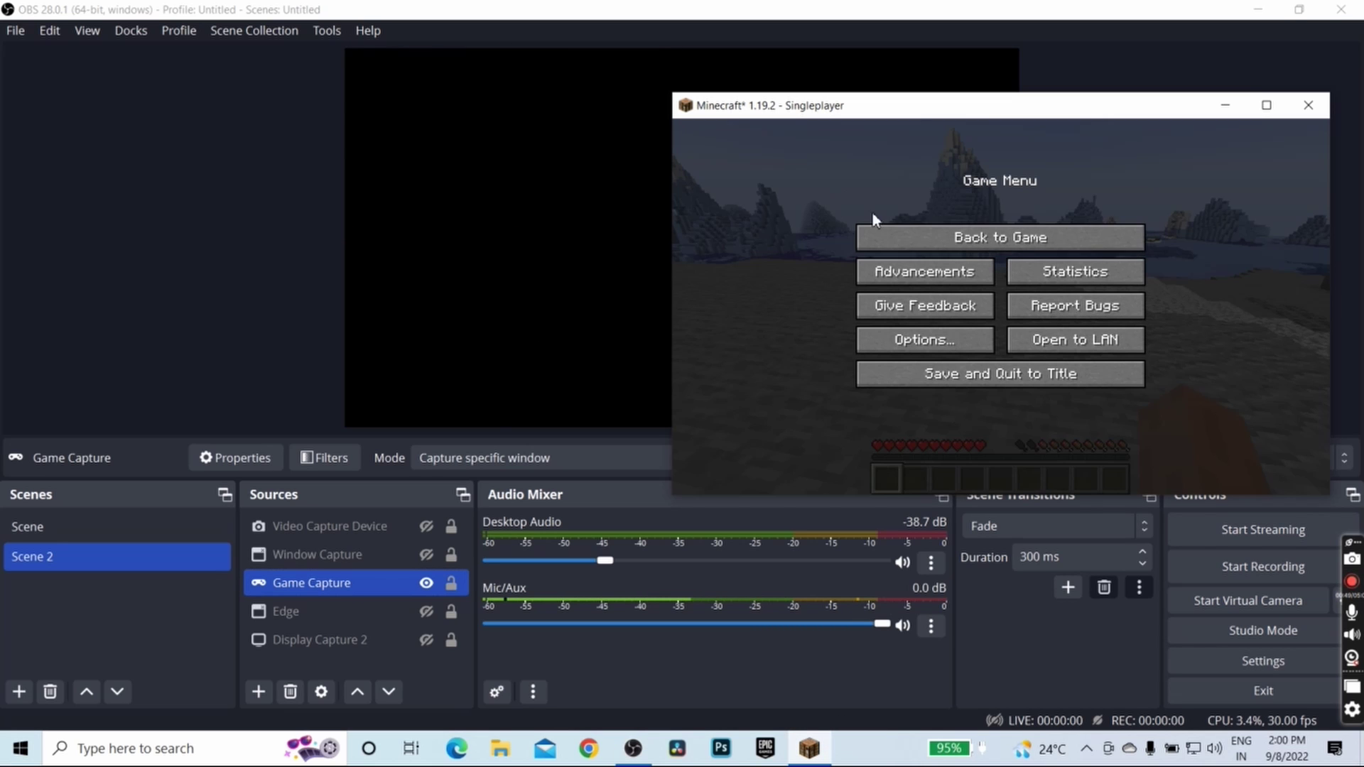
left_click(877, 234)
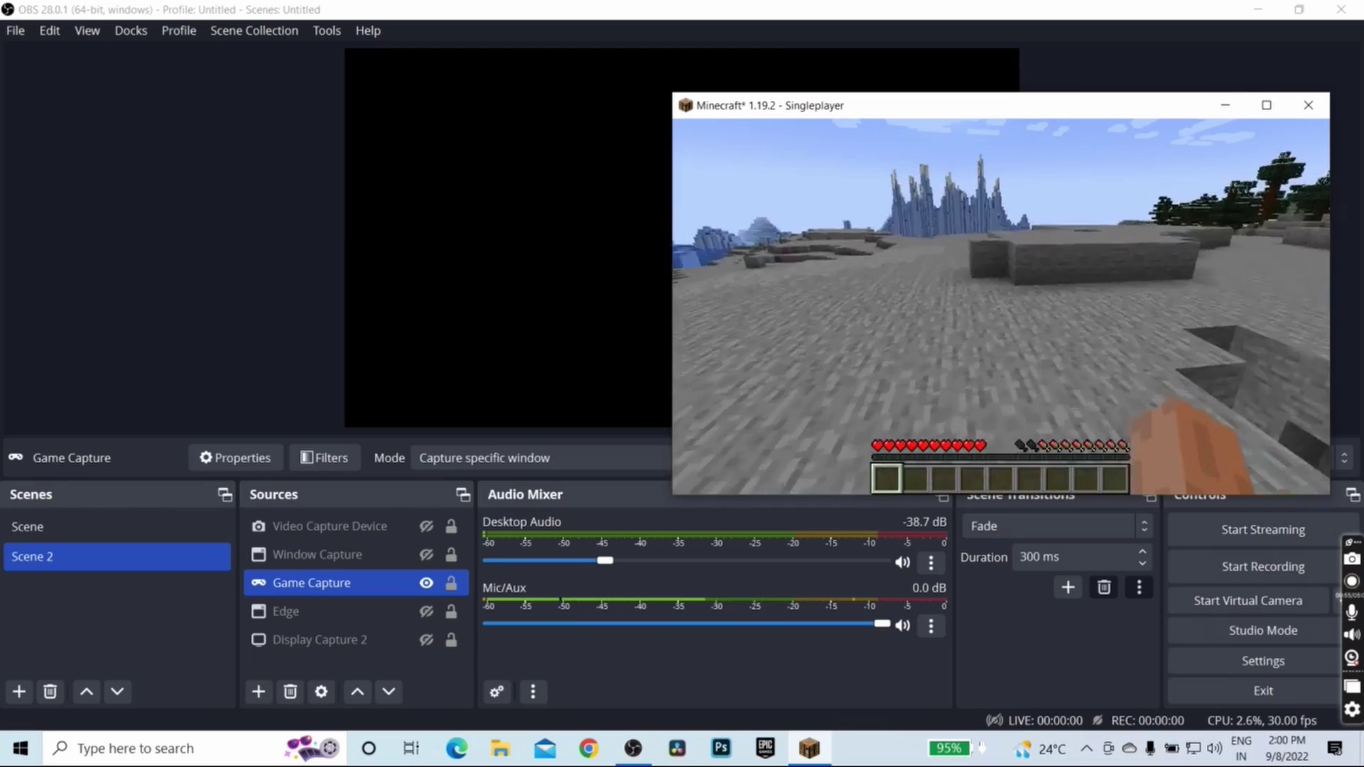
key("Escape")
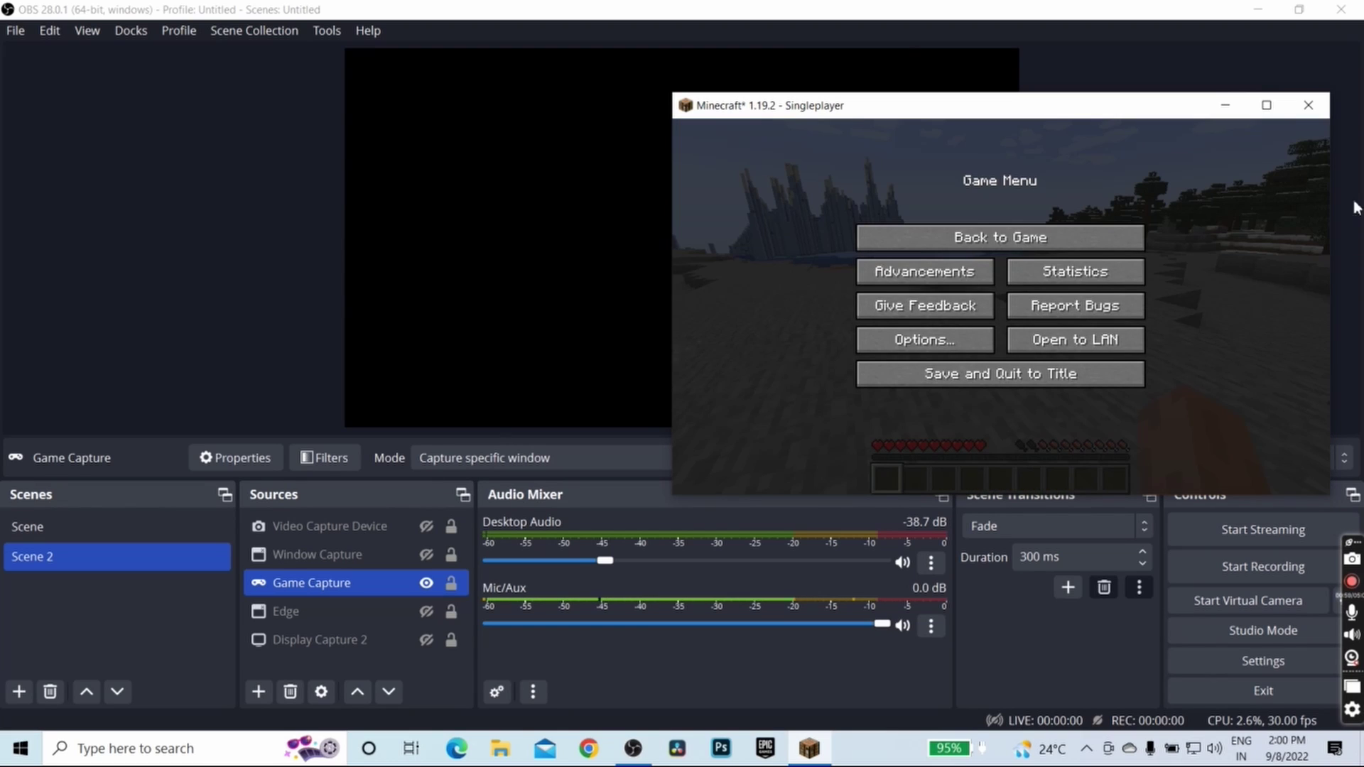
left_click(1309, 105)
left_click(1031, 130)
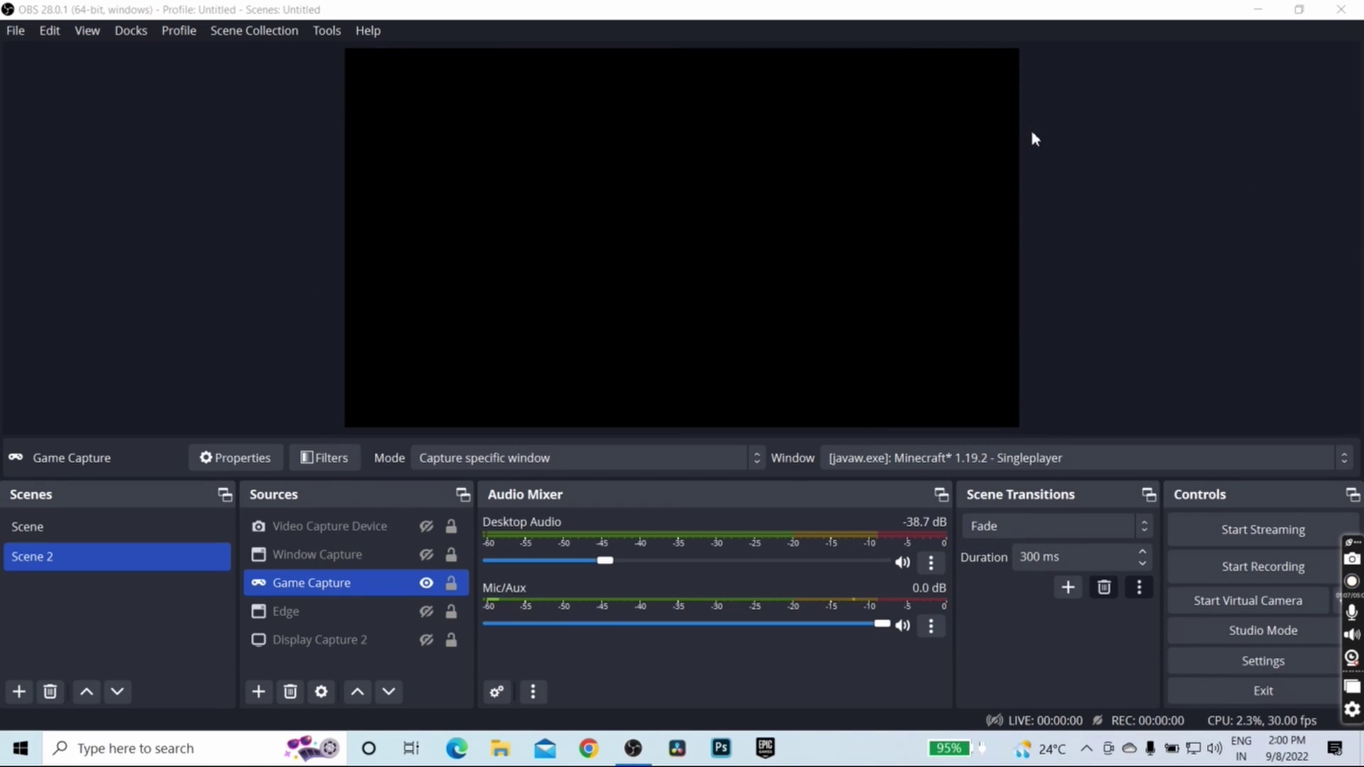
Close OBS Studio and open Graphics settings through a 'graphi' search.
left_click(1353, 10)
left_click(100, 746)
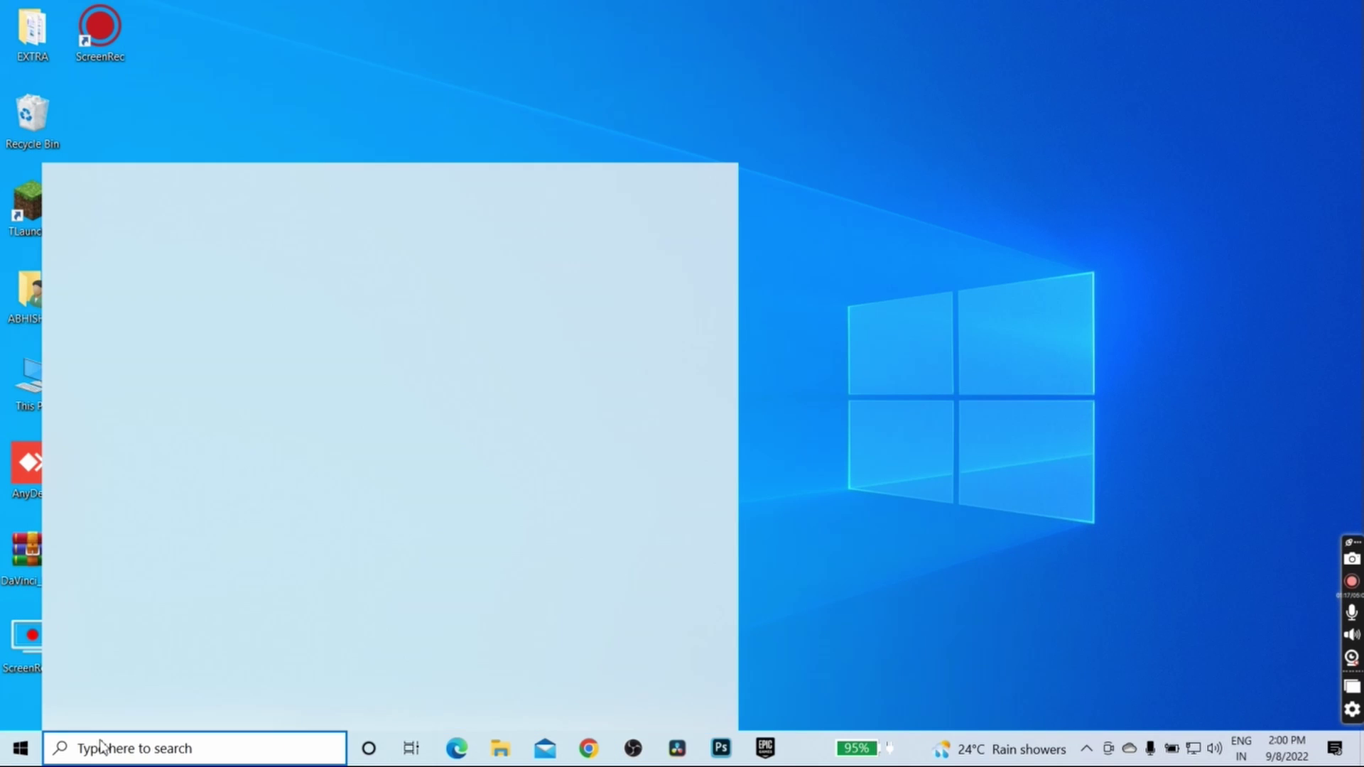
type("graphi")
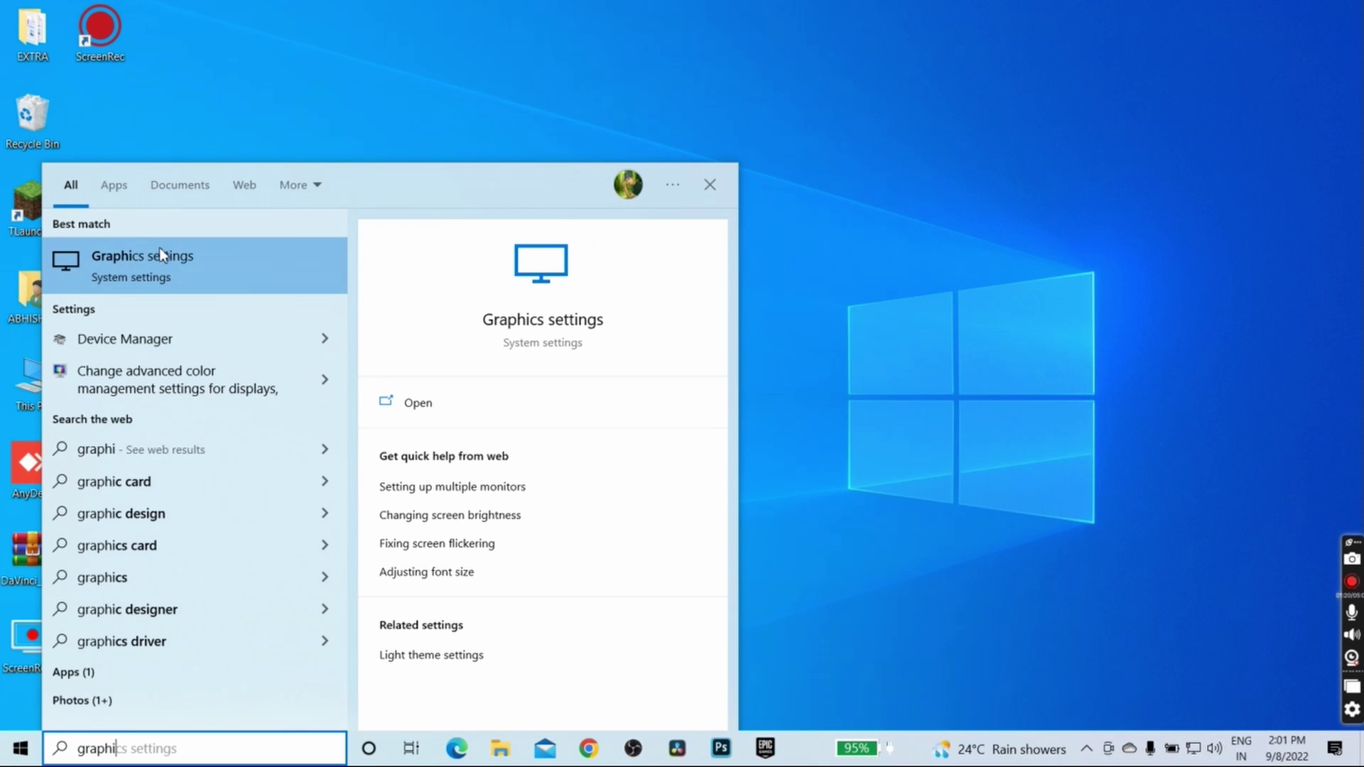
left_click(152, 262)
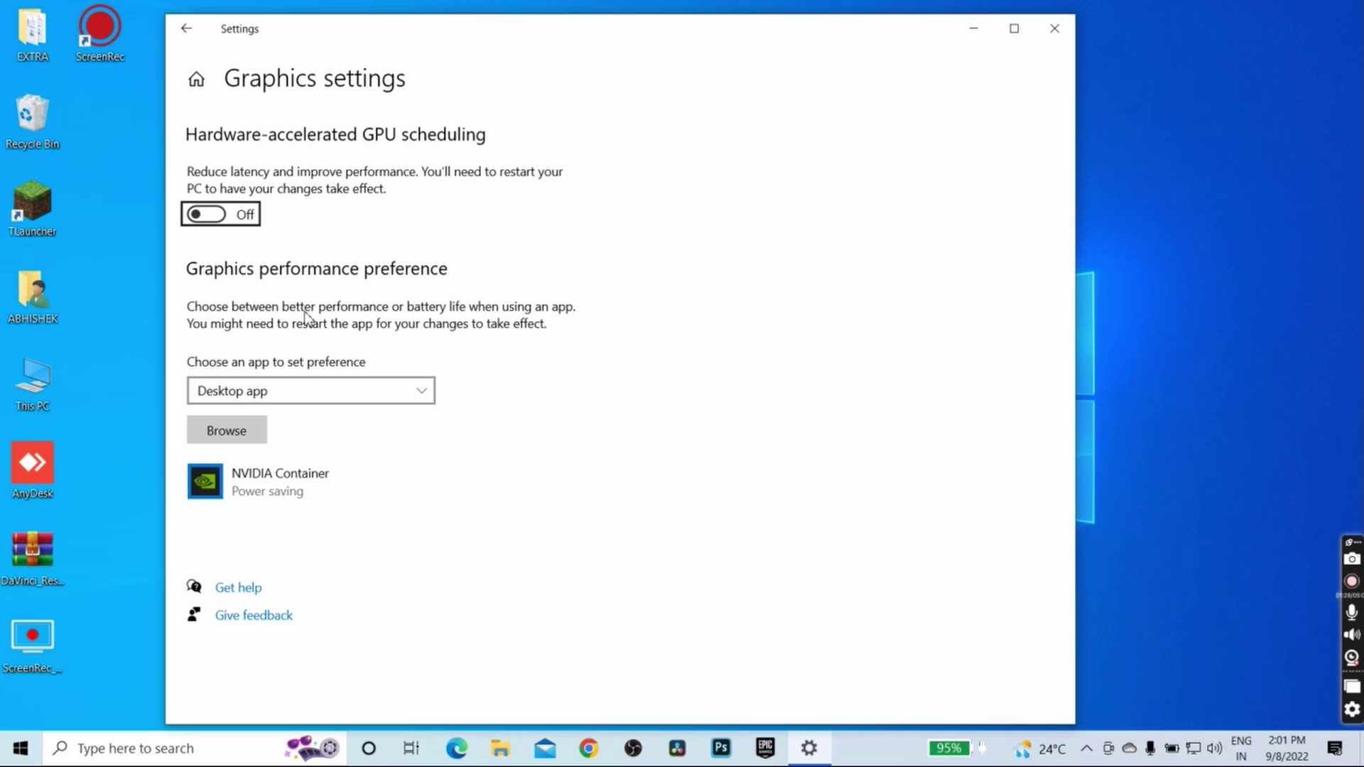
Choose Desktop app as the app type and browse for its program.
left_click(257, 391)
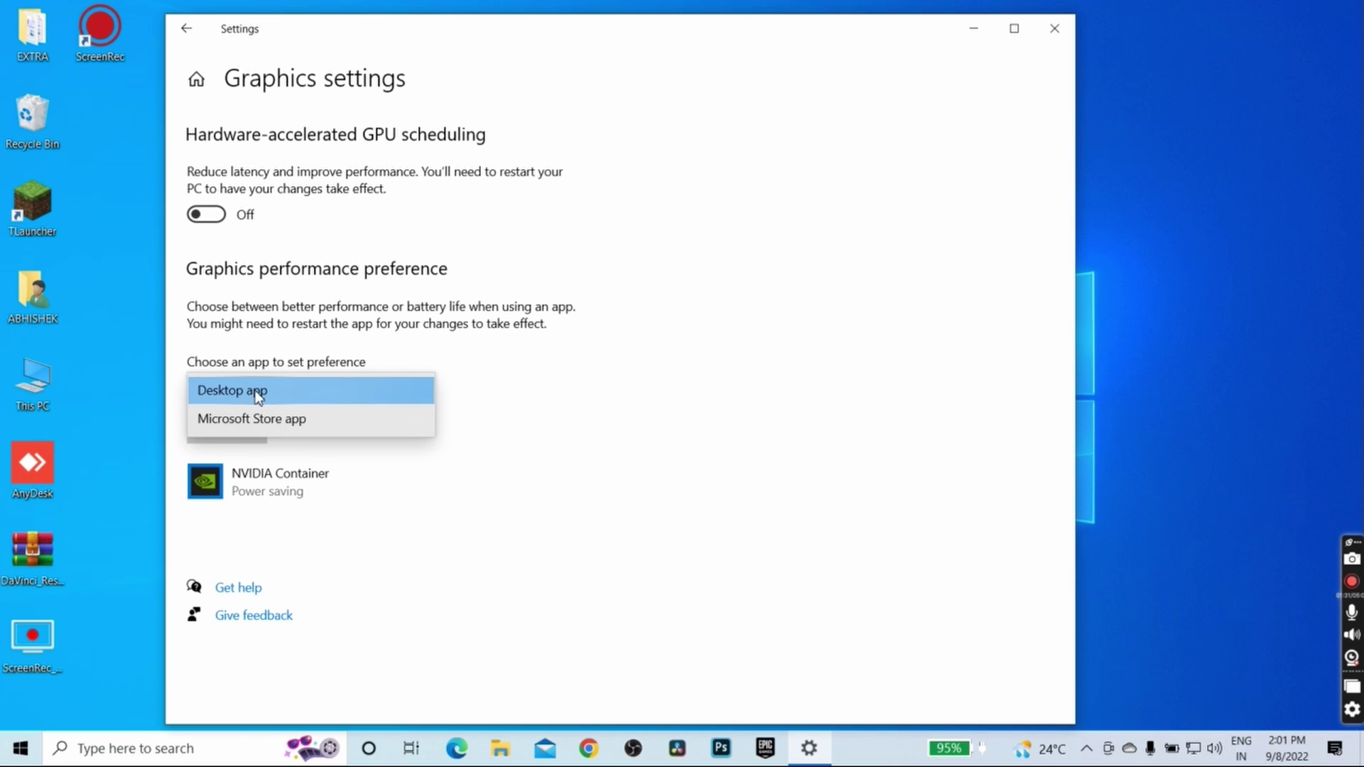
left_click(275, 397)
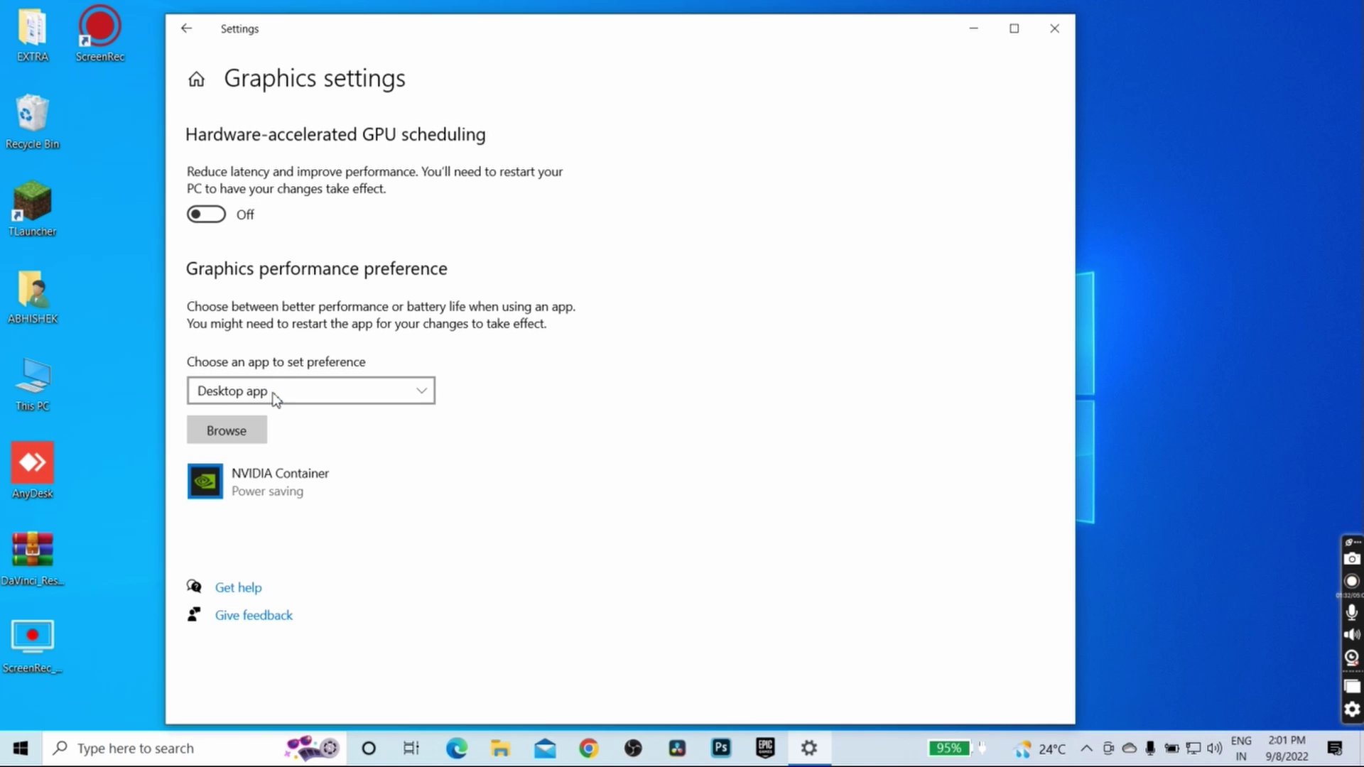
left_click(227, 431)
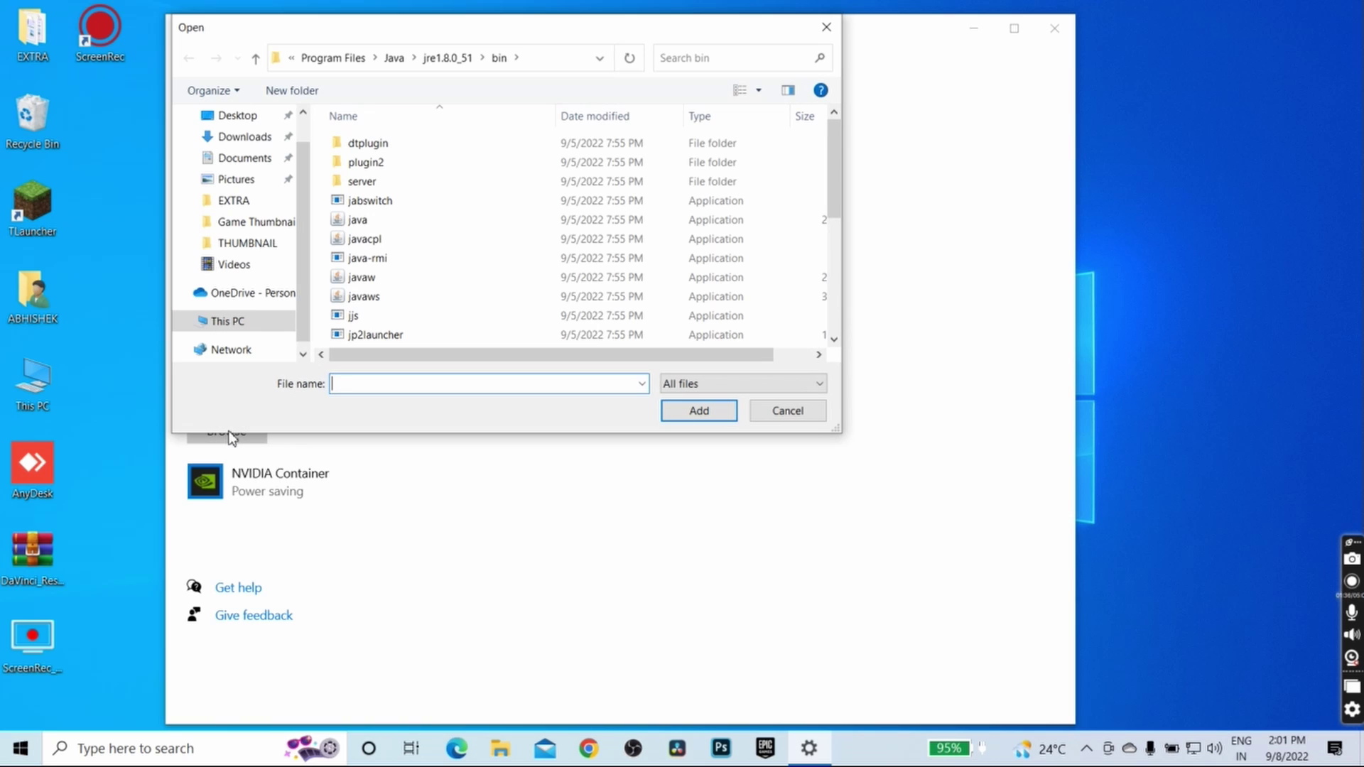
Open the TLauncher shortcut's file location and copy the .minecraft folder path.
right_click(36, 199)
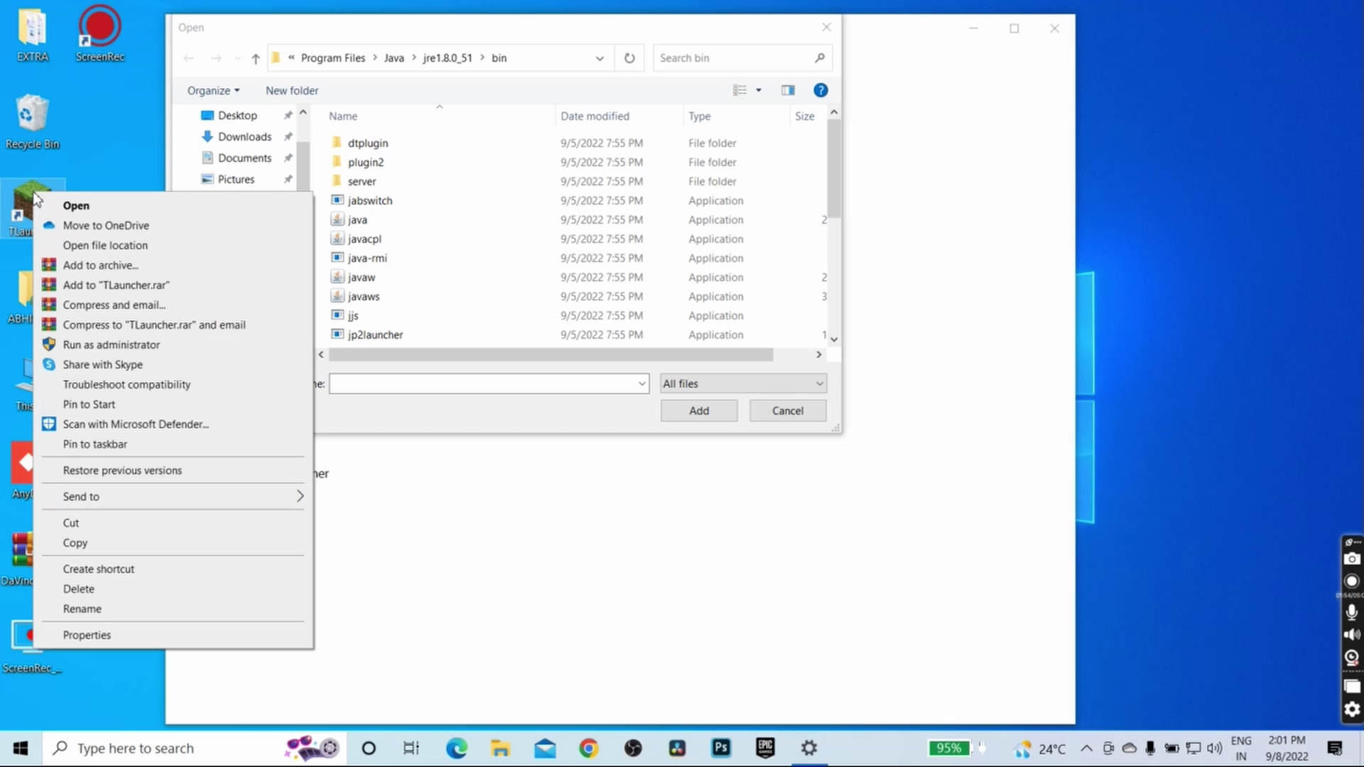
left_click(128, 245)
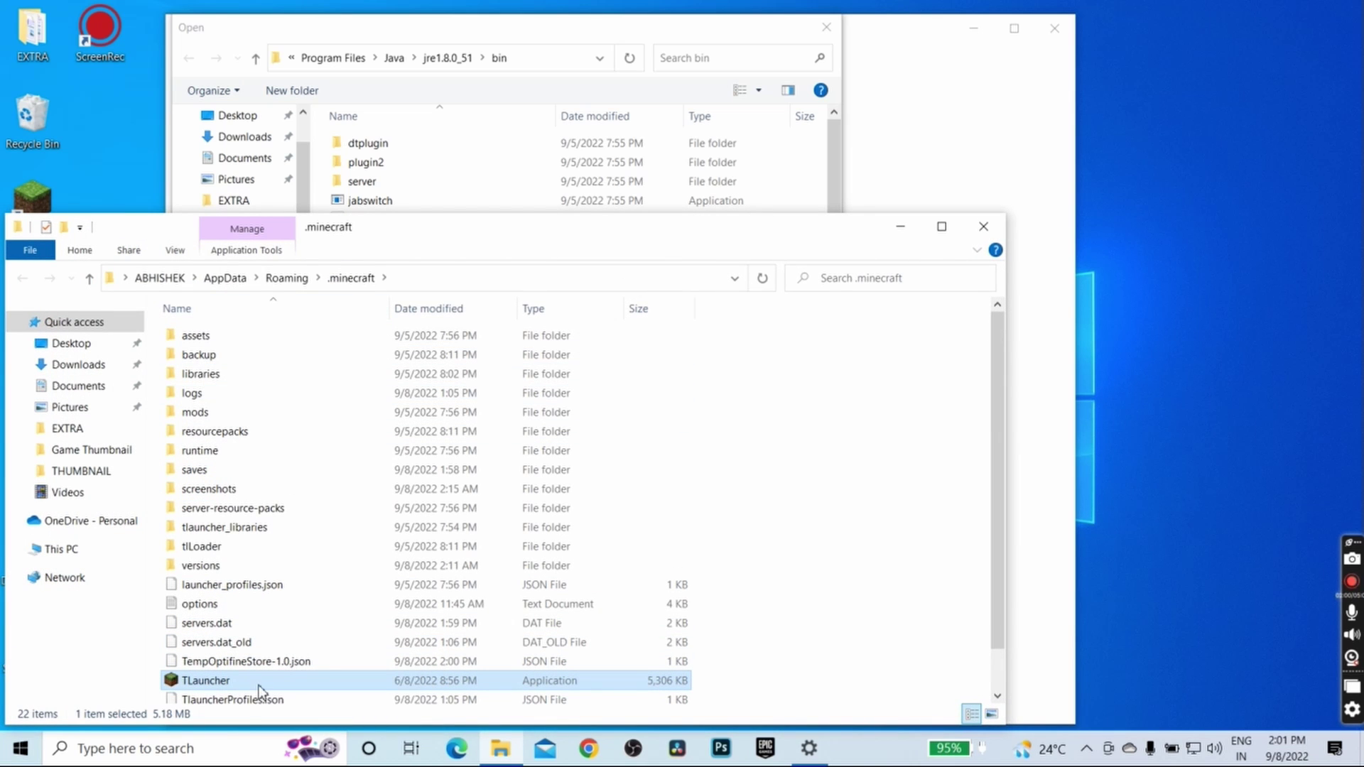
left_click(285, 274)
key("ctrl+c")
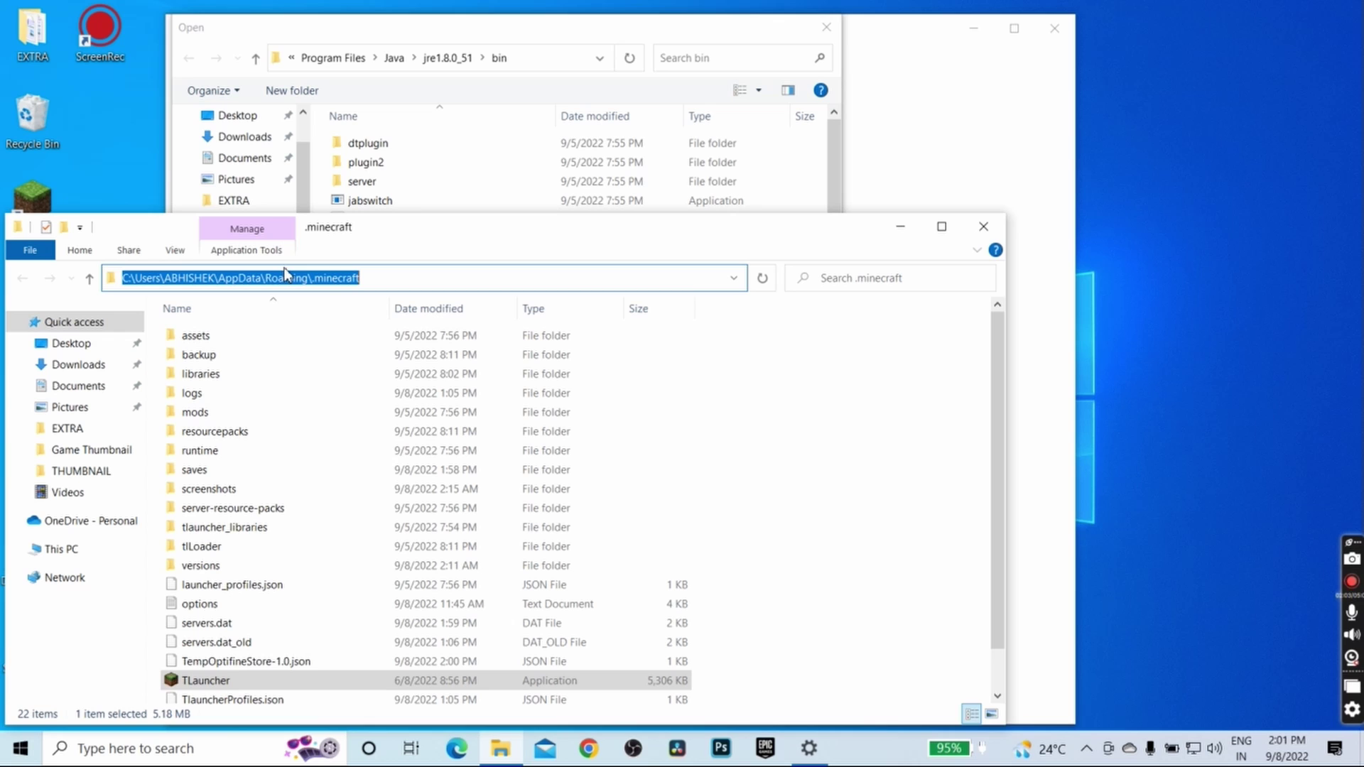
Paste the .minecraft path into the Open dialog and select the TLauncher application.
left_click(518, 57)
left_click(518, 57)
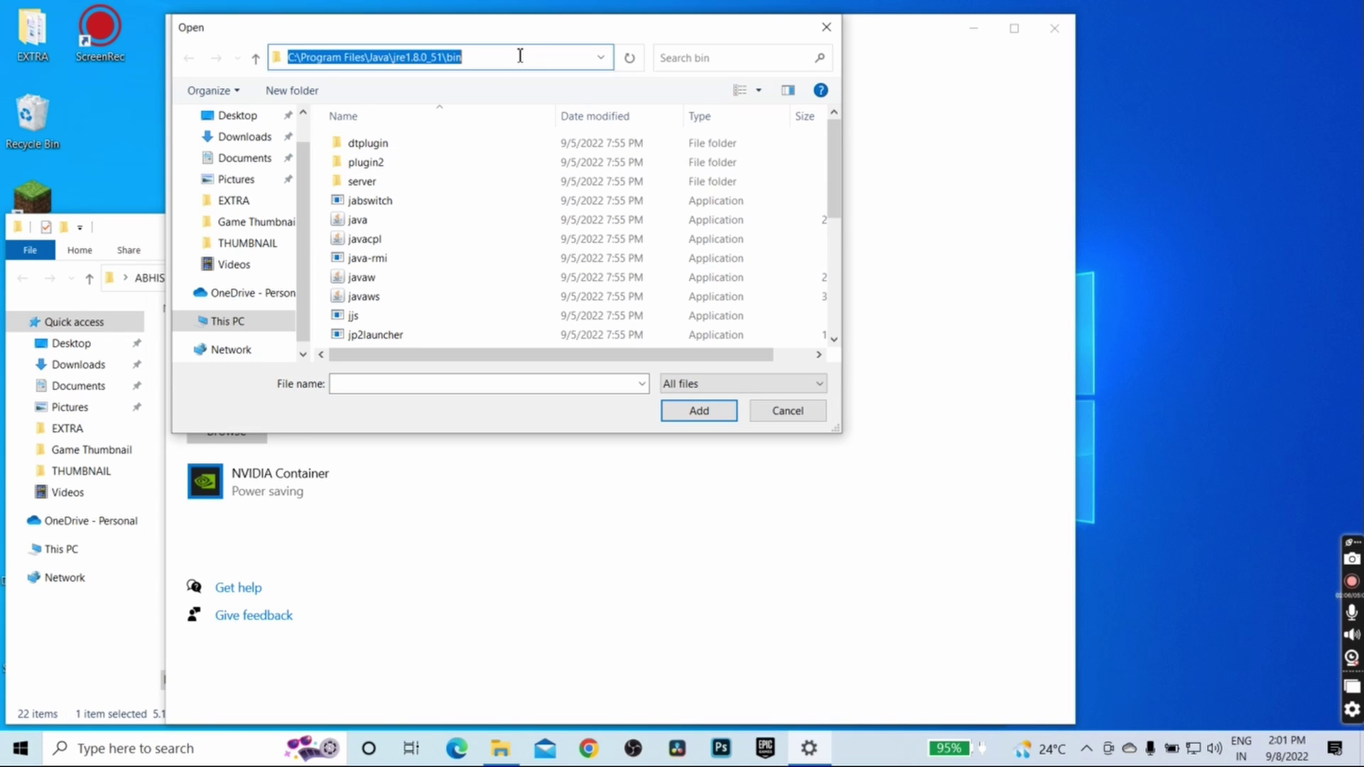
key("ctrl+v")
key("Return")
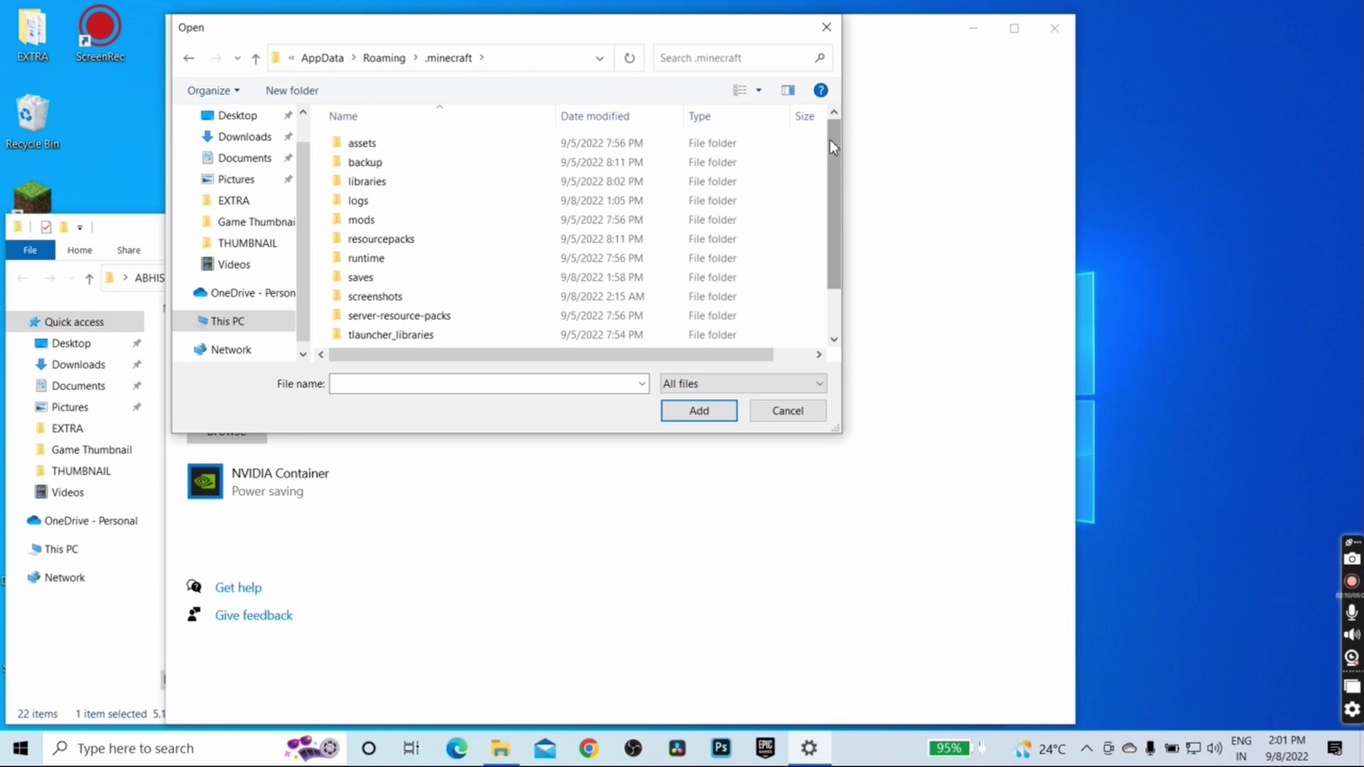
scroll(623, 299, "down", 1)
left_click(384, 340)
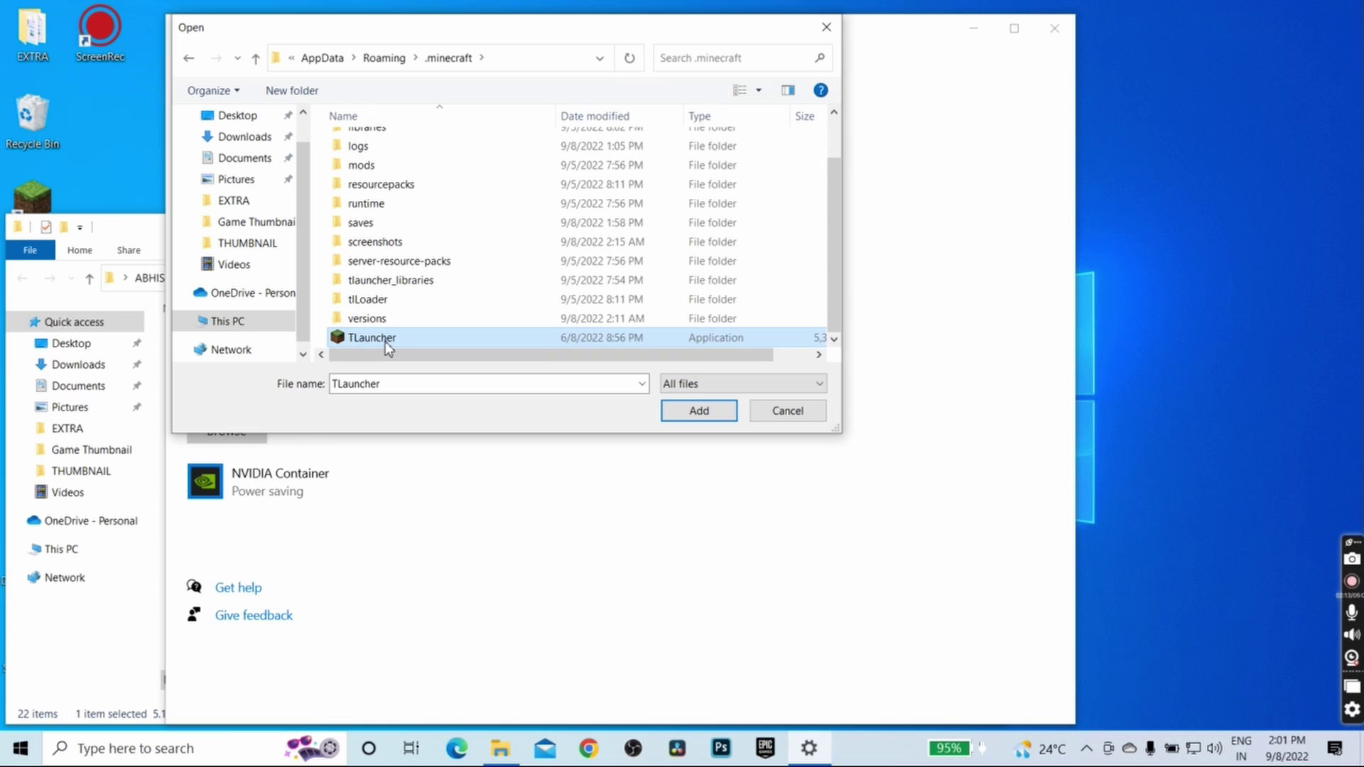
Add TLauncher with the Power saving graphics preference, save it, and close the .minecraft folder.
left_click(721, 414)
left_click(437, 629)
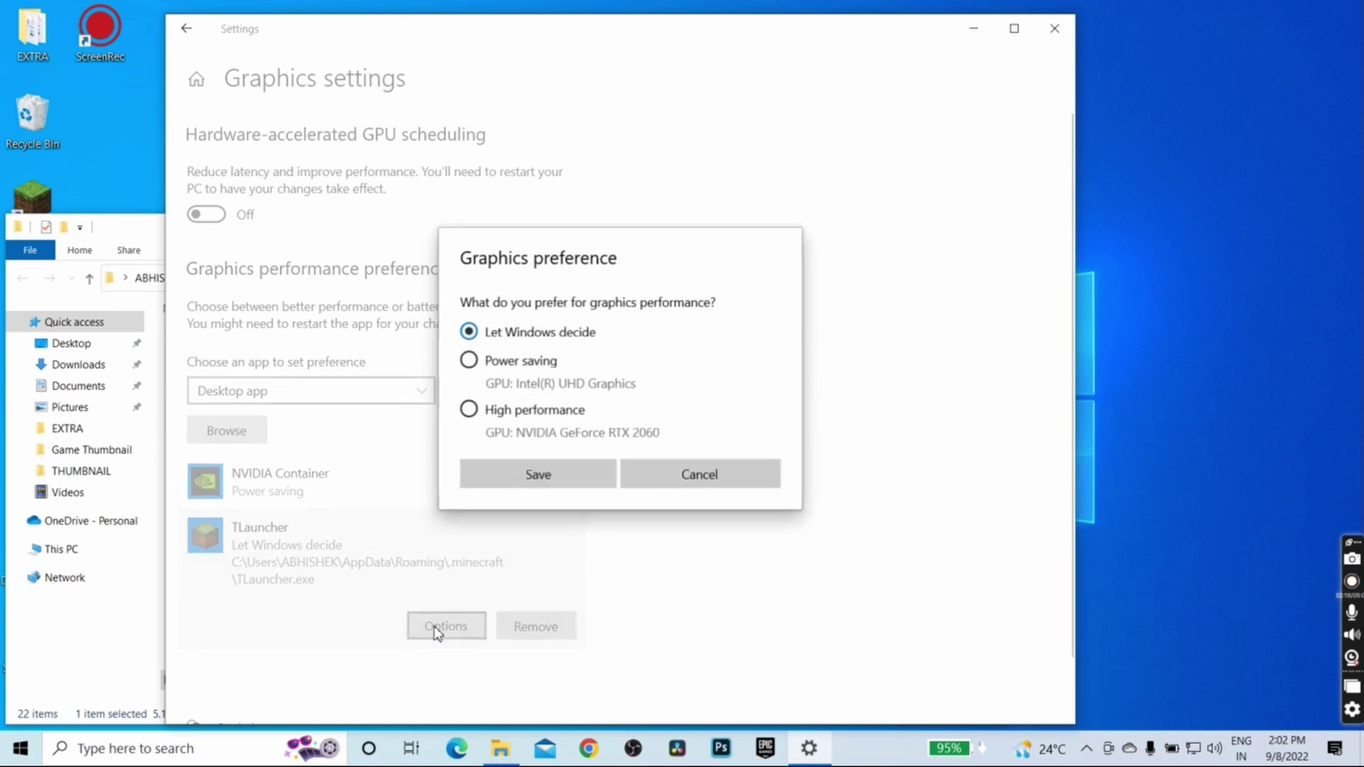
left_click(528, 364)
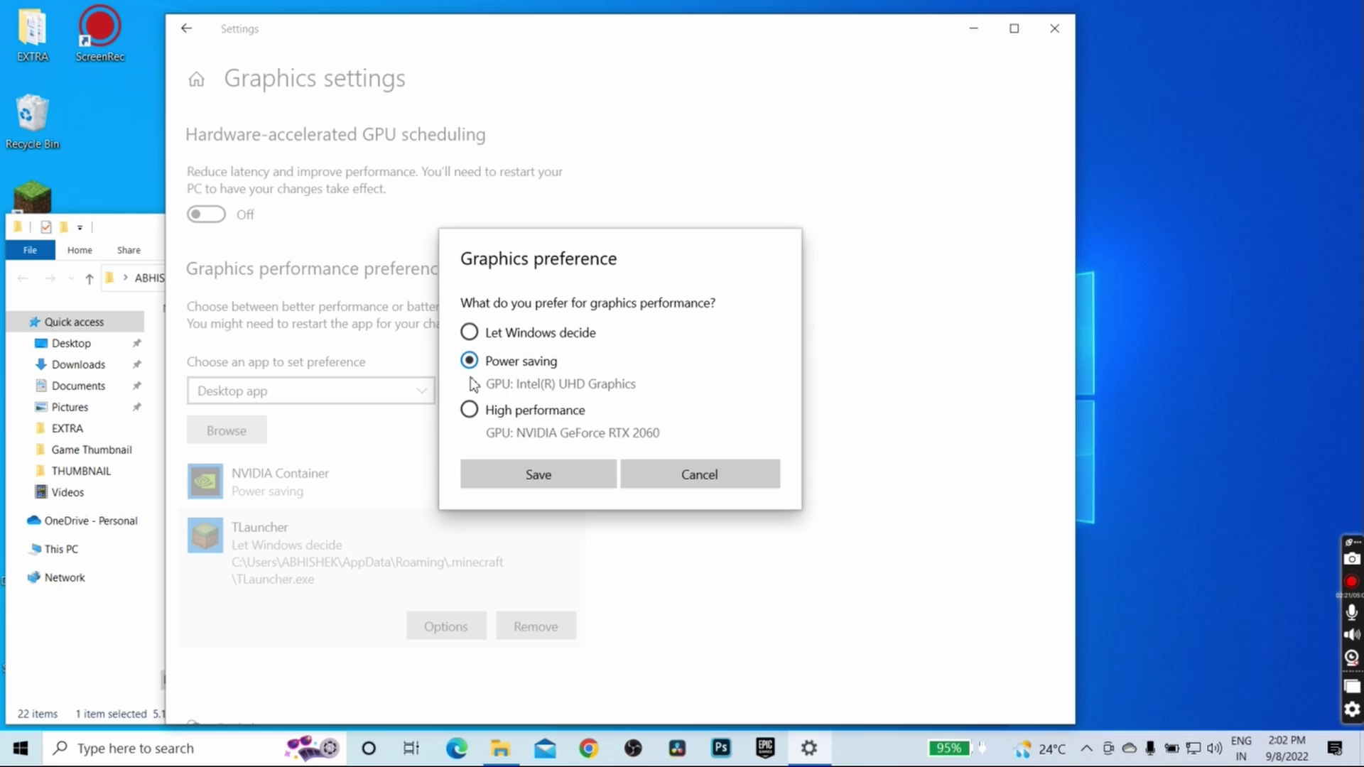
left_click(548, 483)
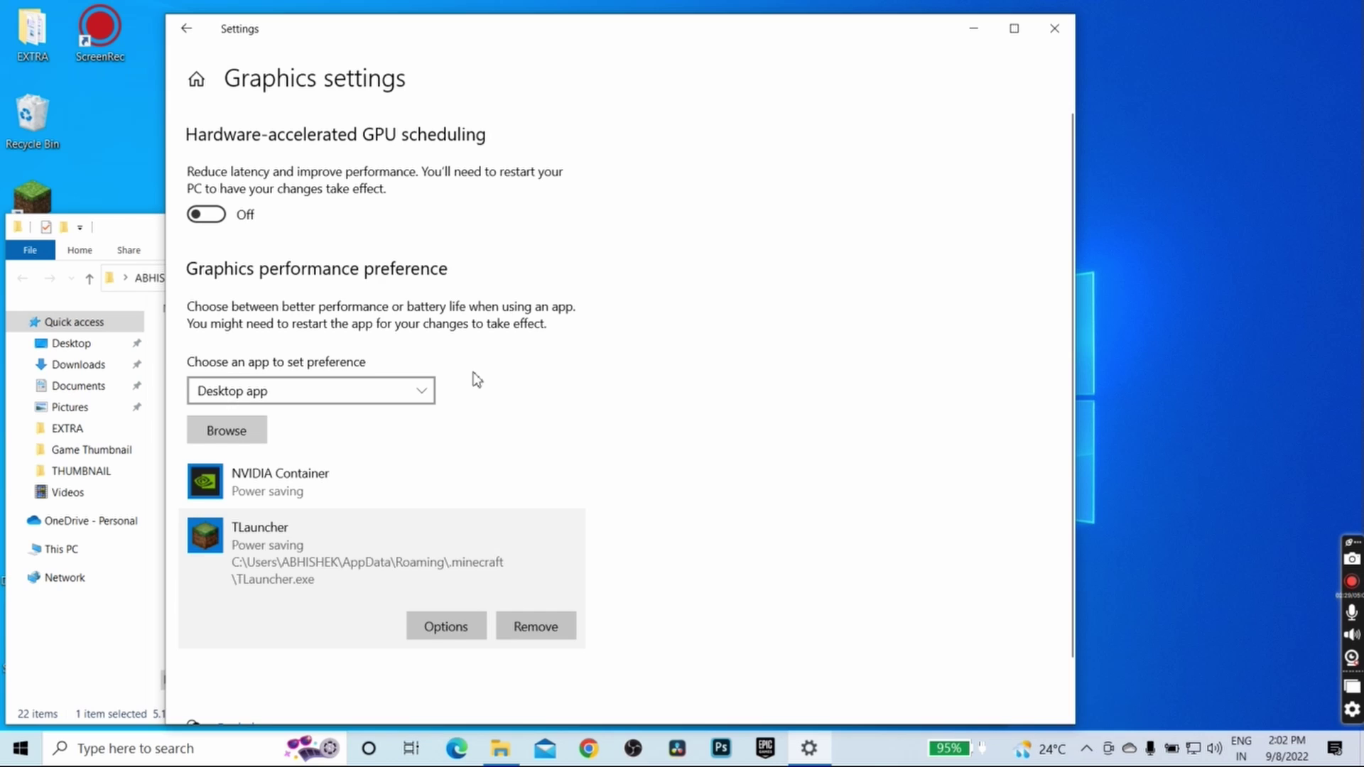
left_click(160, 241)
left_click(982, 229)
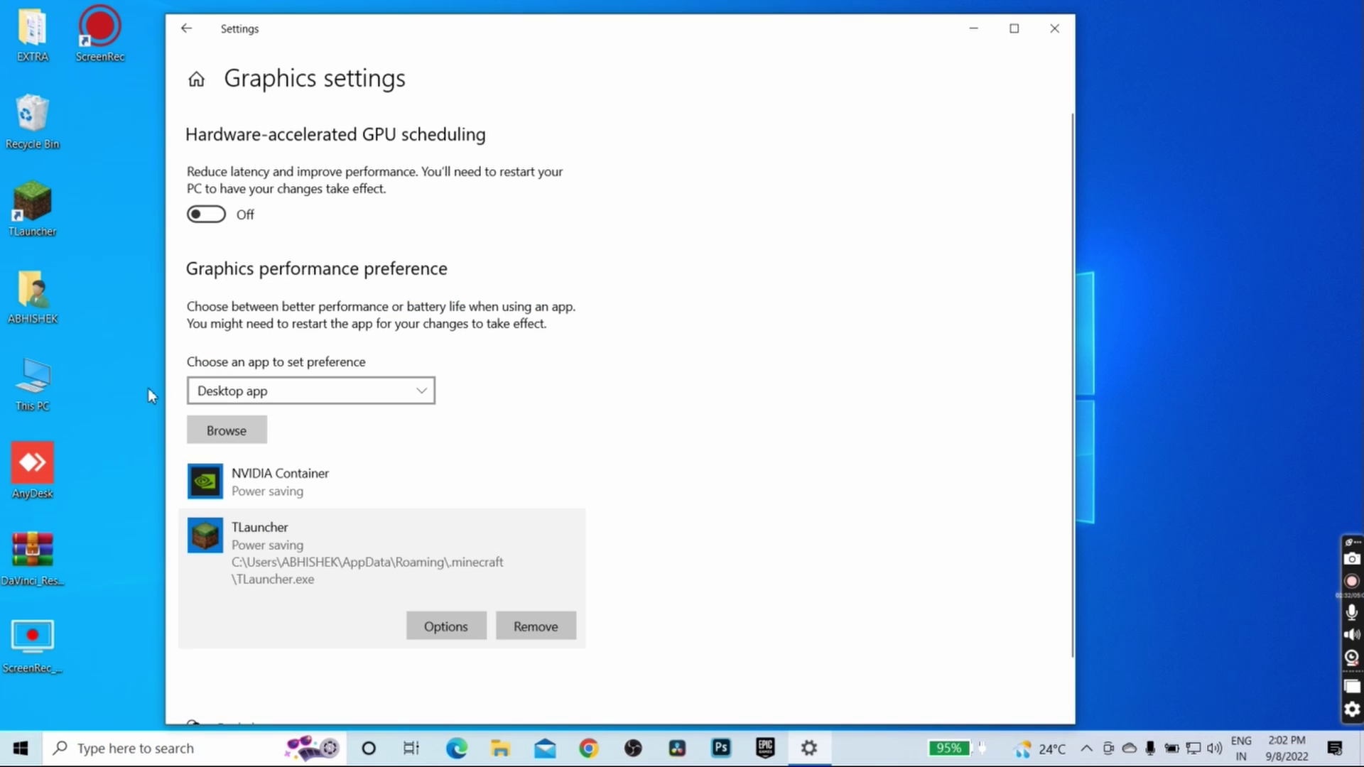
Find OBS Studio from Start and open its real install folder, obs-studio\bin\64bit.
left_click(10, 748)
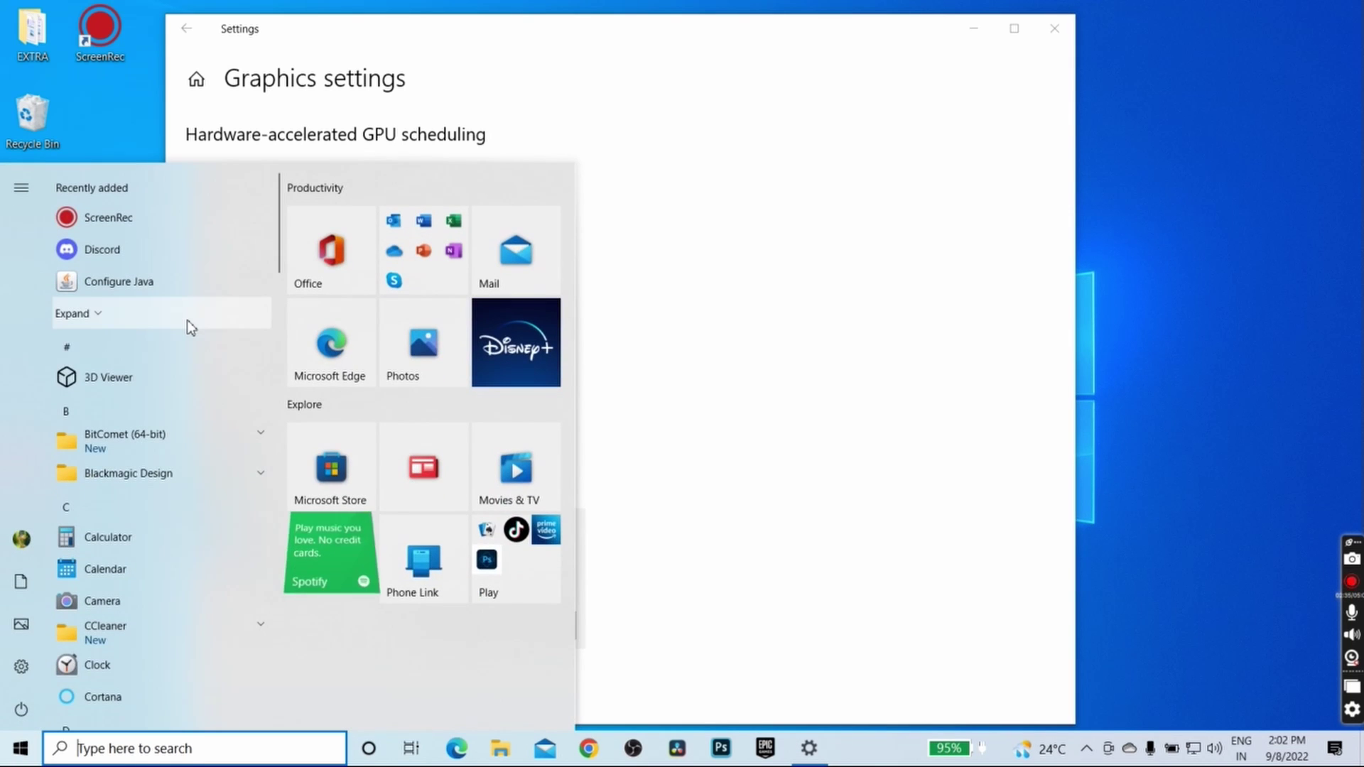
type("obs")
right_click(176, 256)
left_click(237, 294)
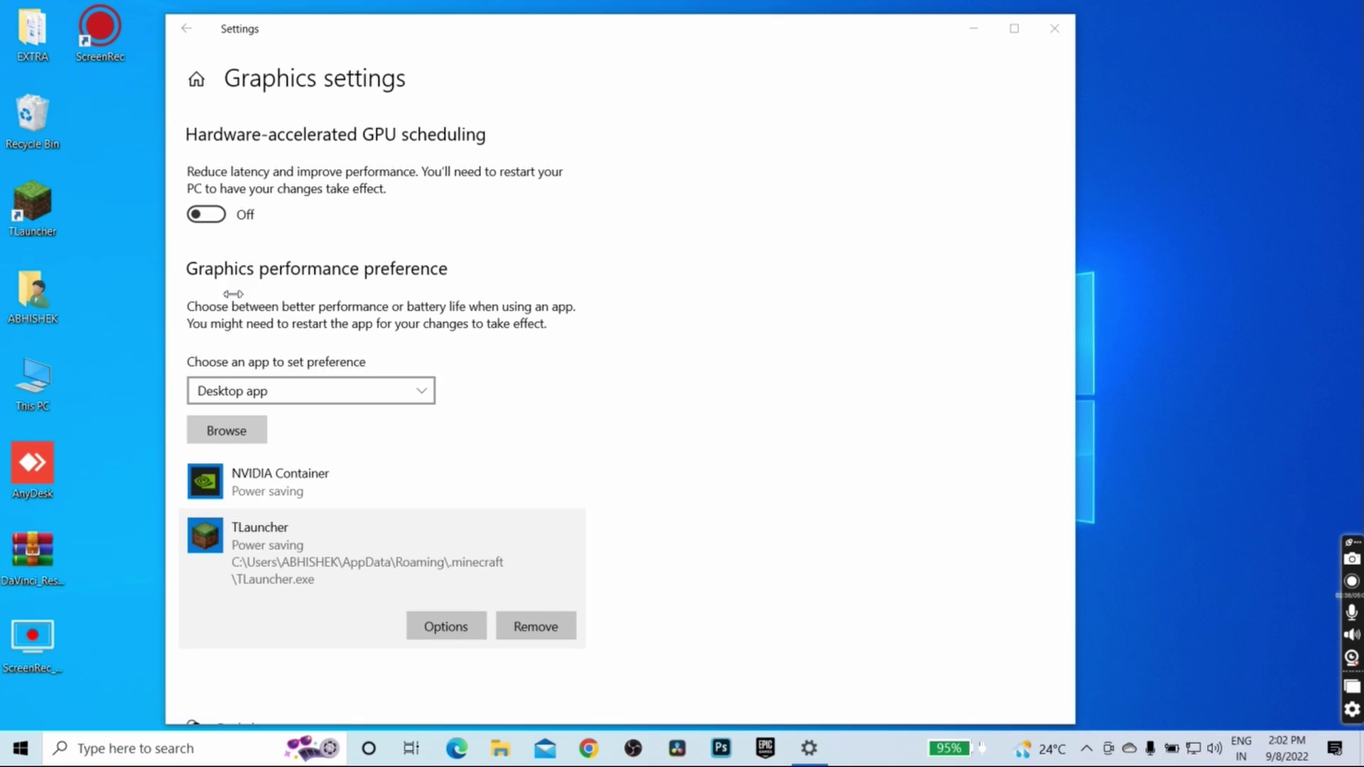
right_click(221, 344)
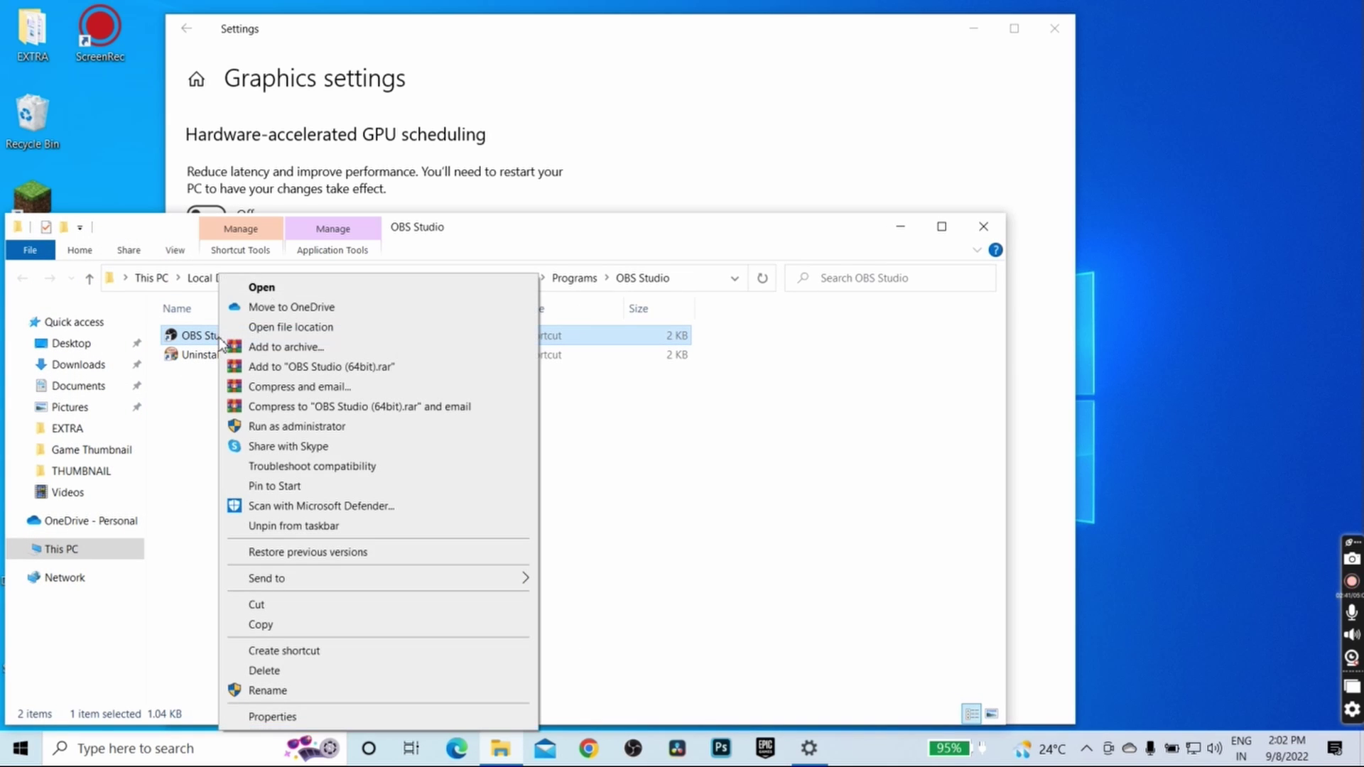
left_click(270, 327)
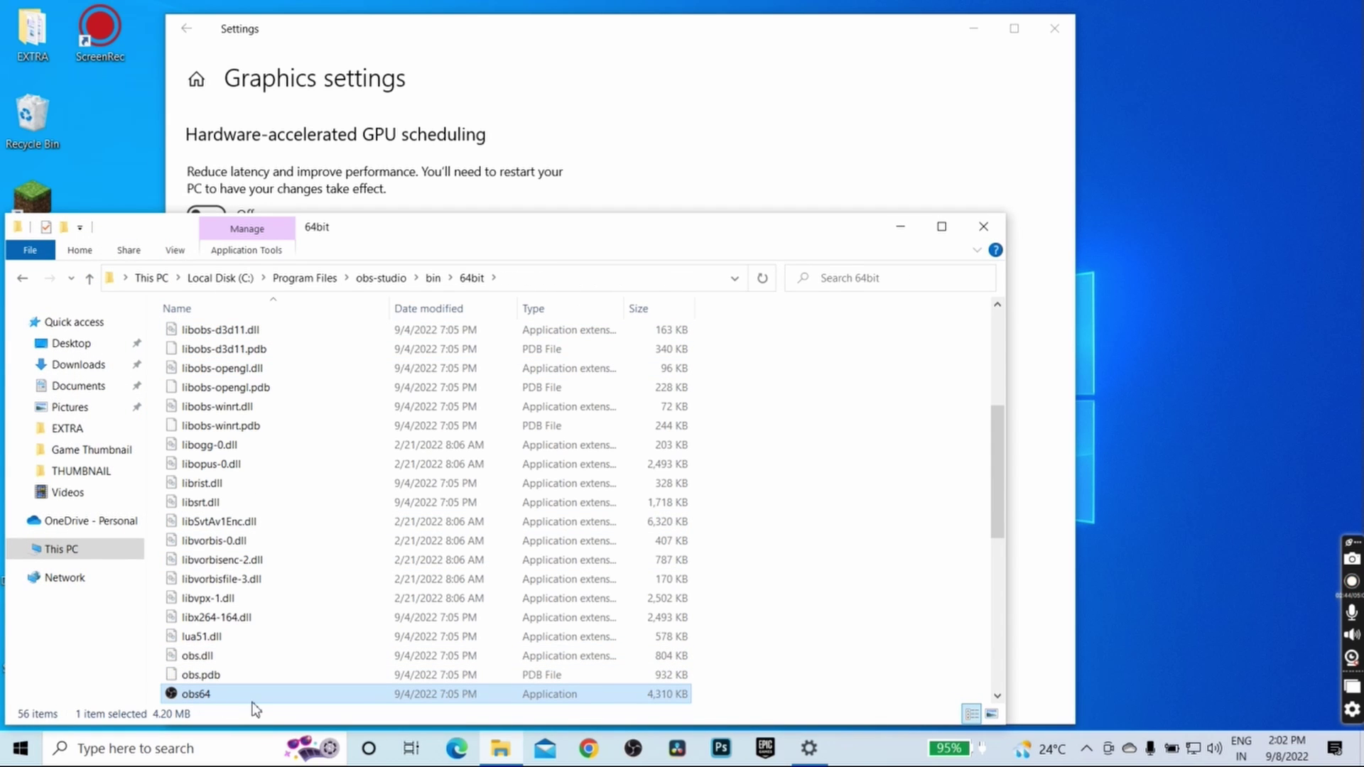
Copy the OBS 64bit folder path and use it in the file picker to select obs64.
left_click(511, 277)
key("ctrl+c")
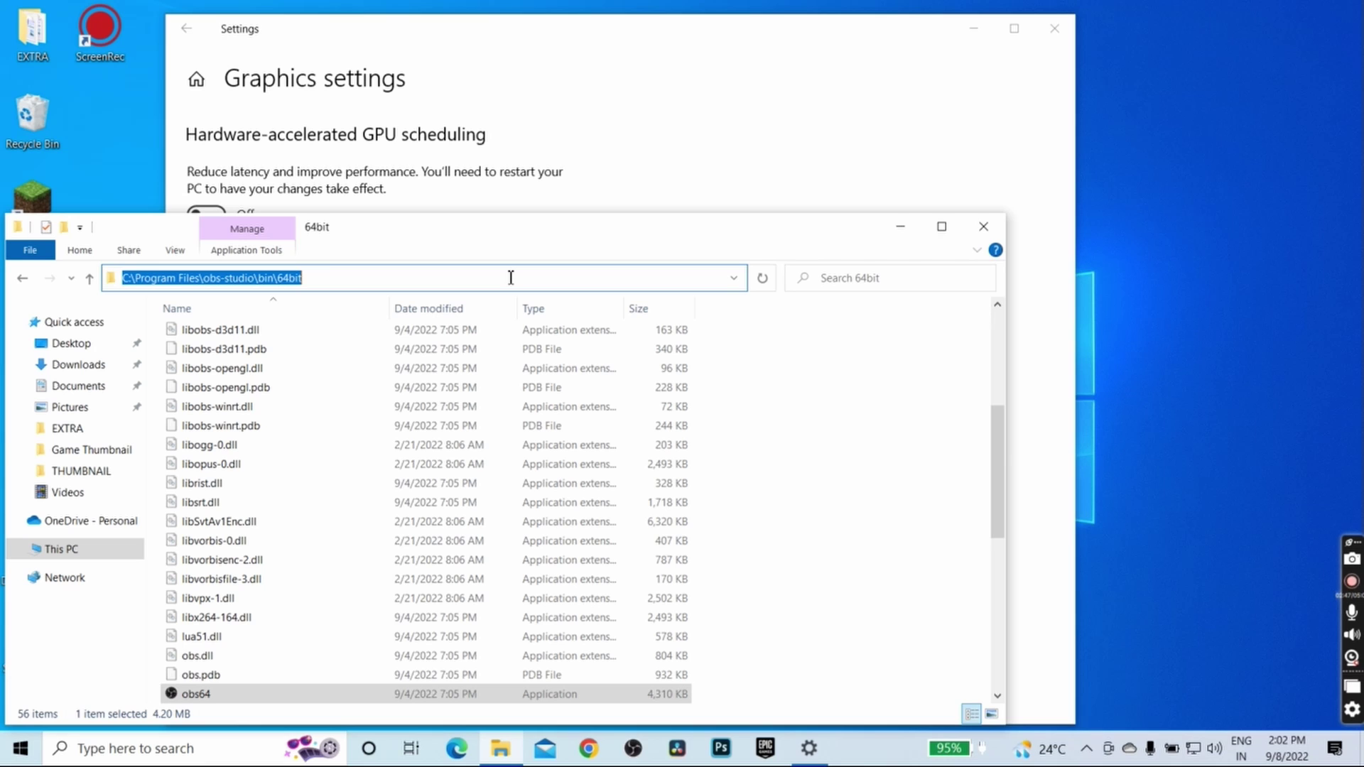
left_click(670, 83)
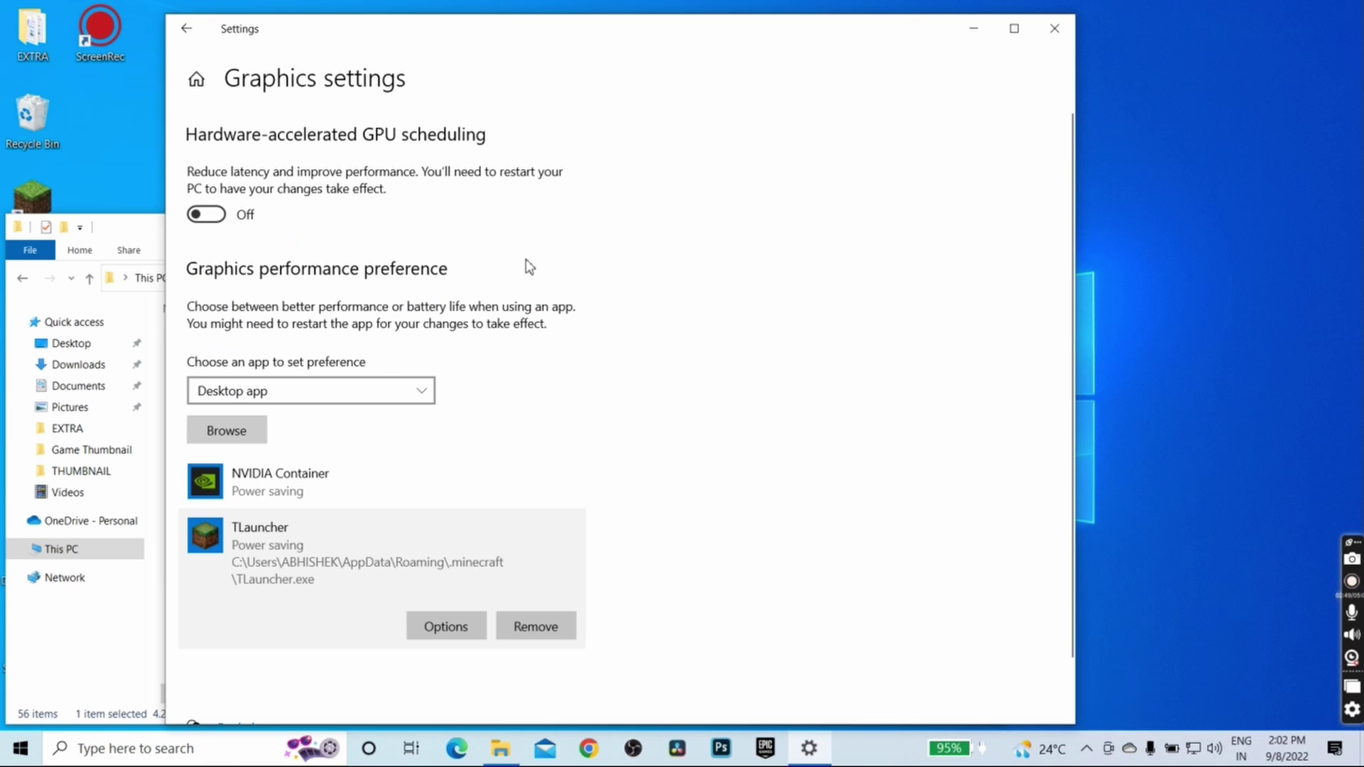
left_click(240, 438)
left_click(520, 61)
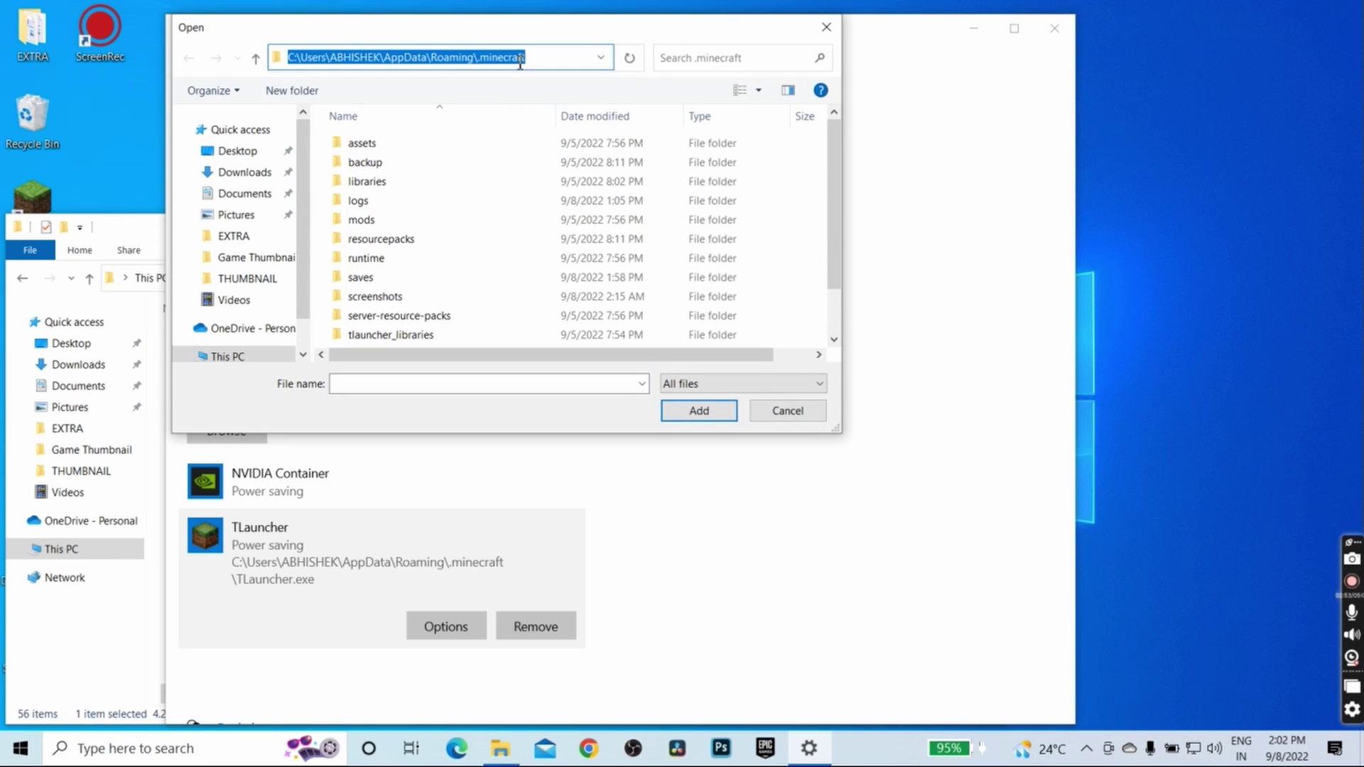
key("ctrl+v")
key("Return")
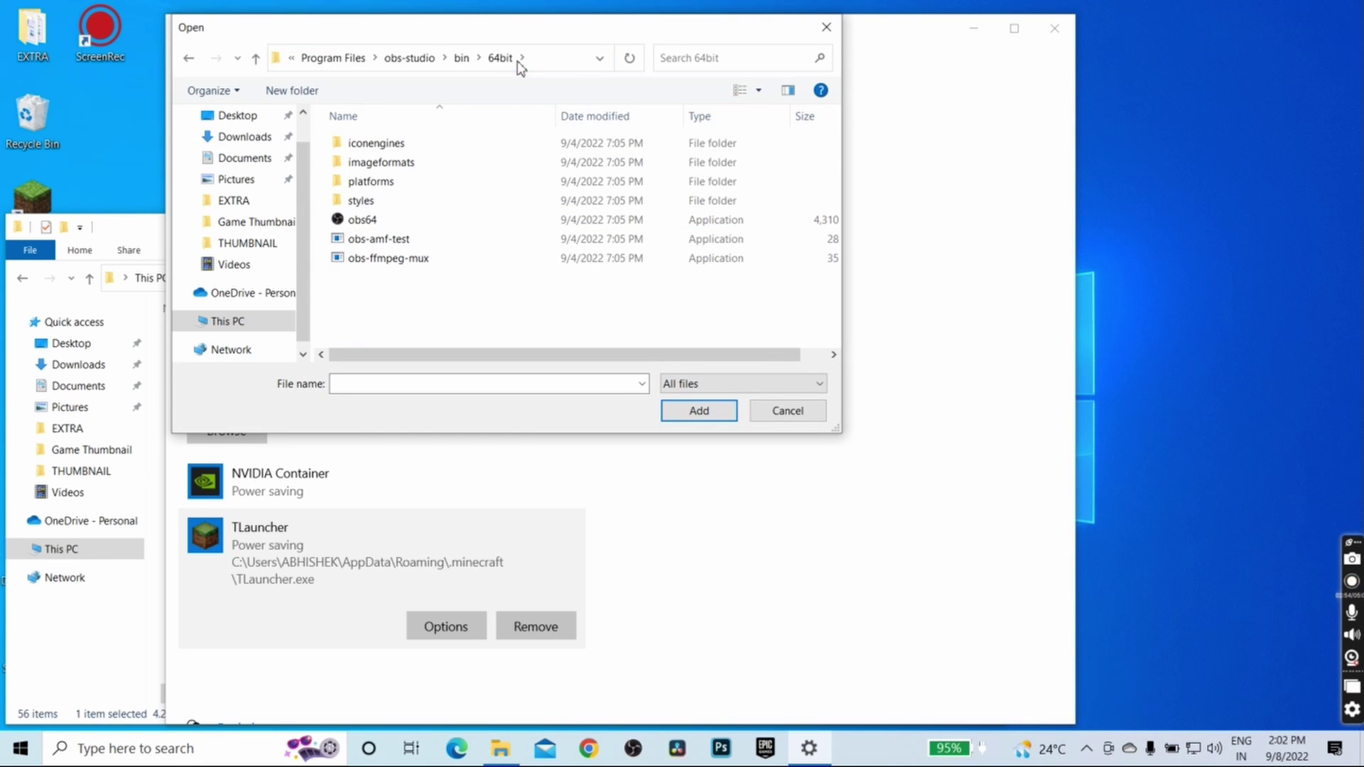
left_click(378, 225)
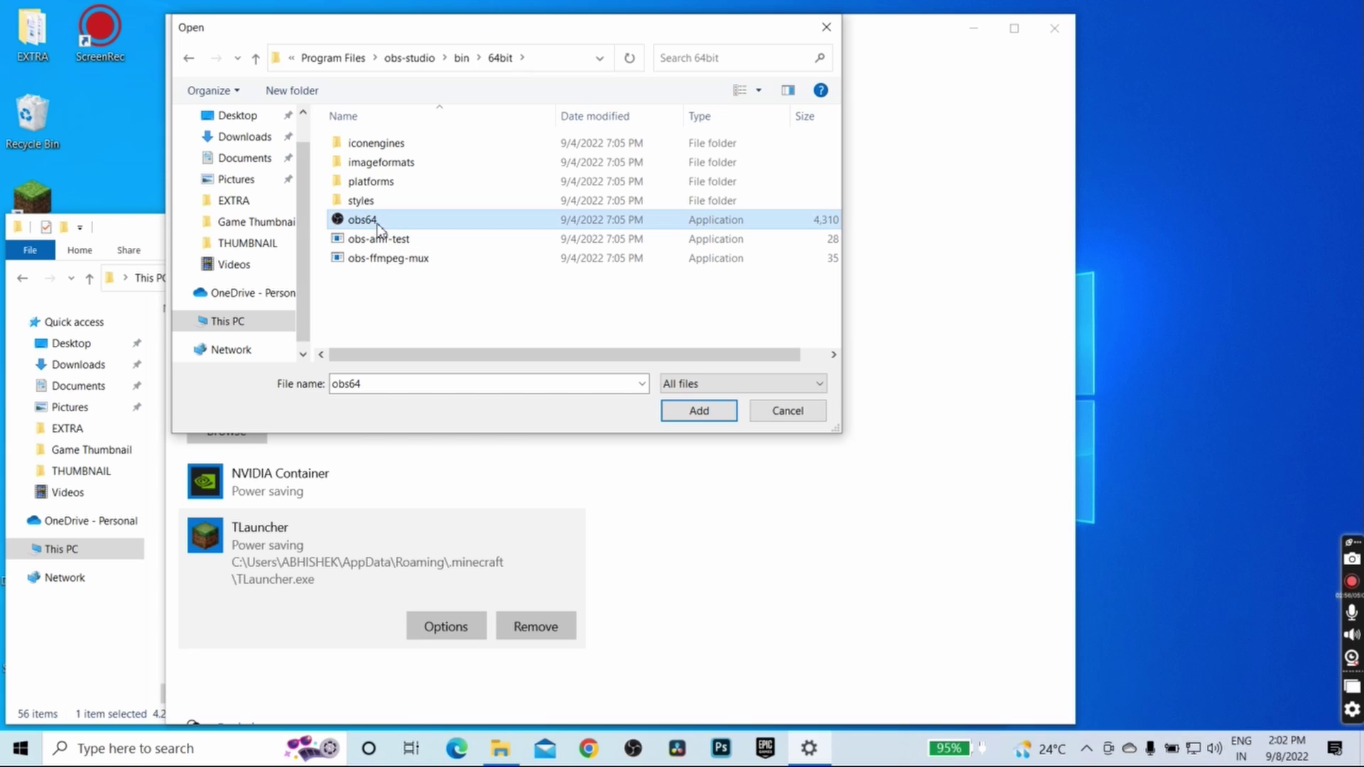
Add obs64 to the graphics list and save it with the Power saving preference.
left_click(699, 412)
left_click(447, 611)
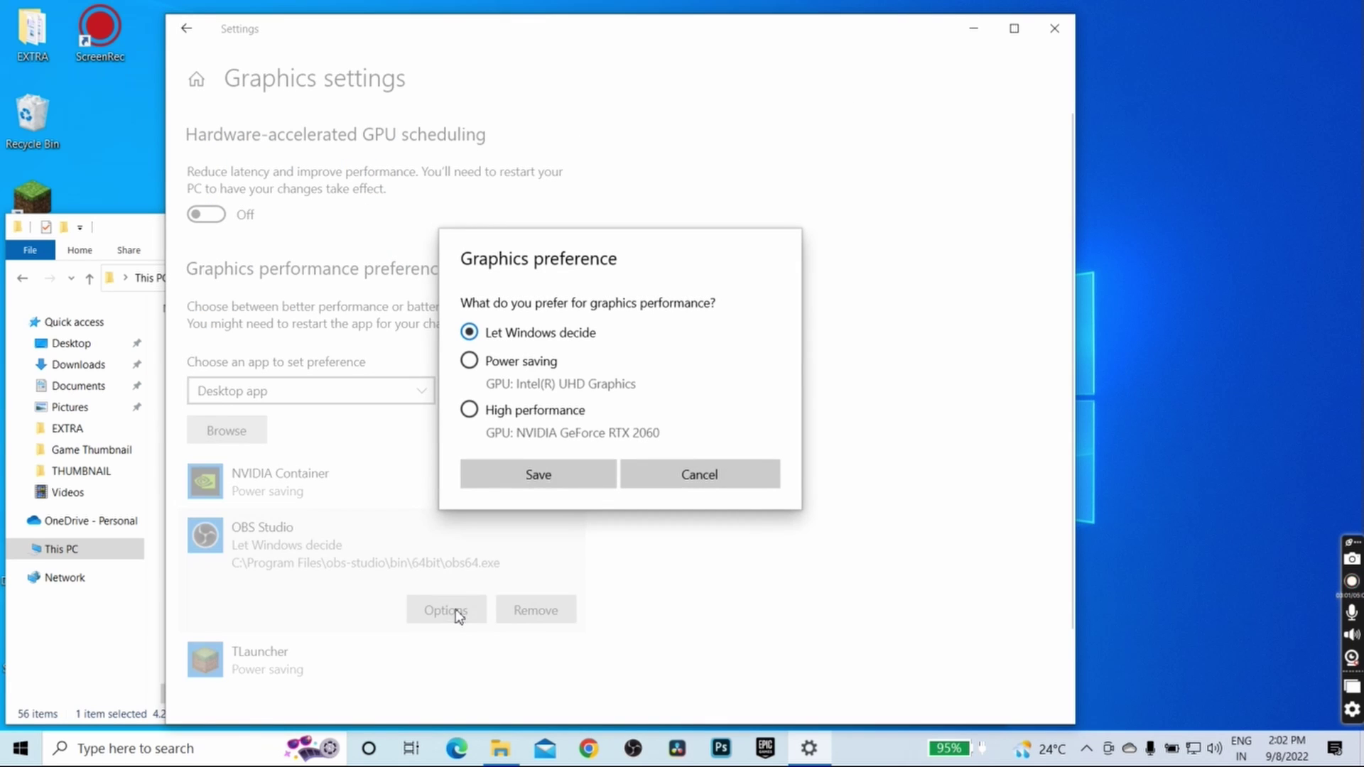
left_click(551, 367)
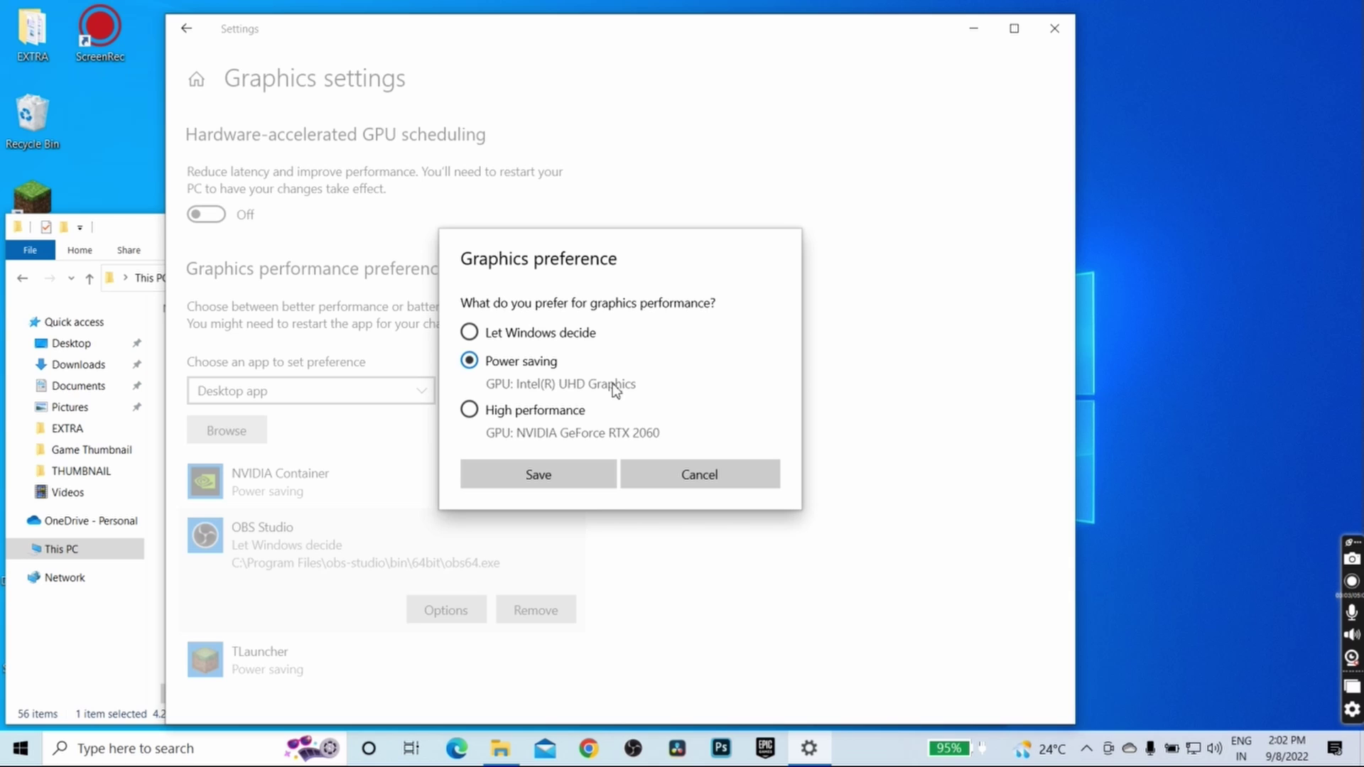
left_click(529, 470)
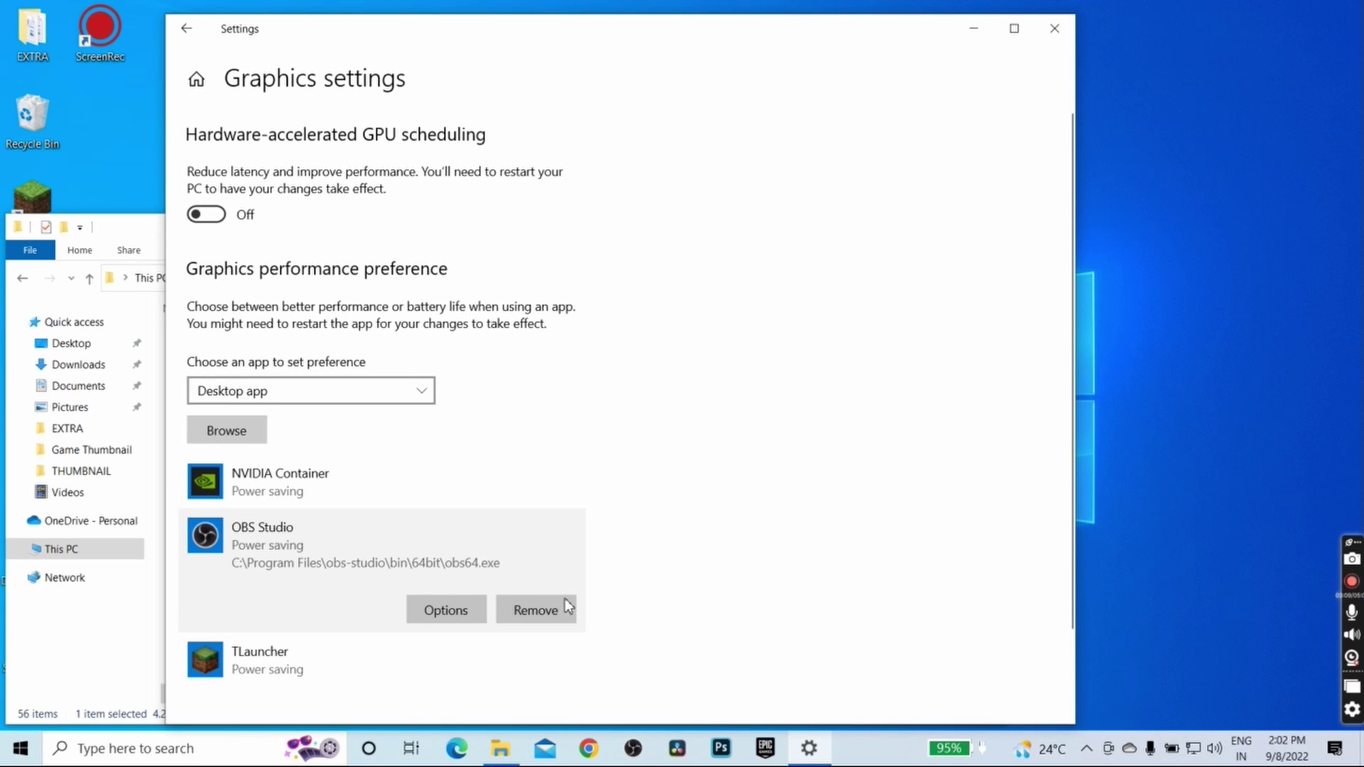
Close Settings and File Explorer, dismiss the Win+X menu, and launch TLauncher from the desktop.
left_click(1054, 28)
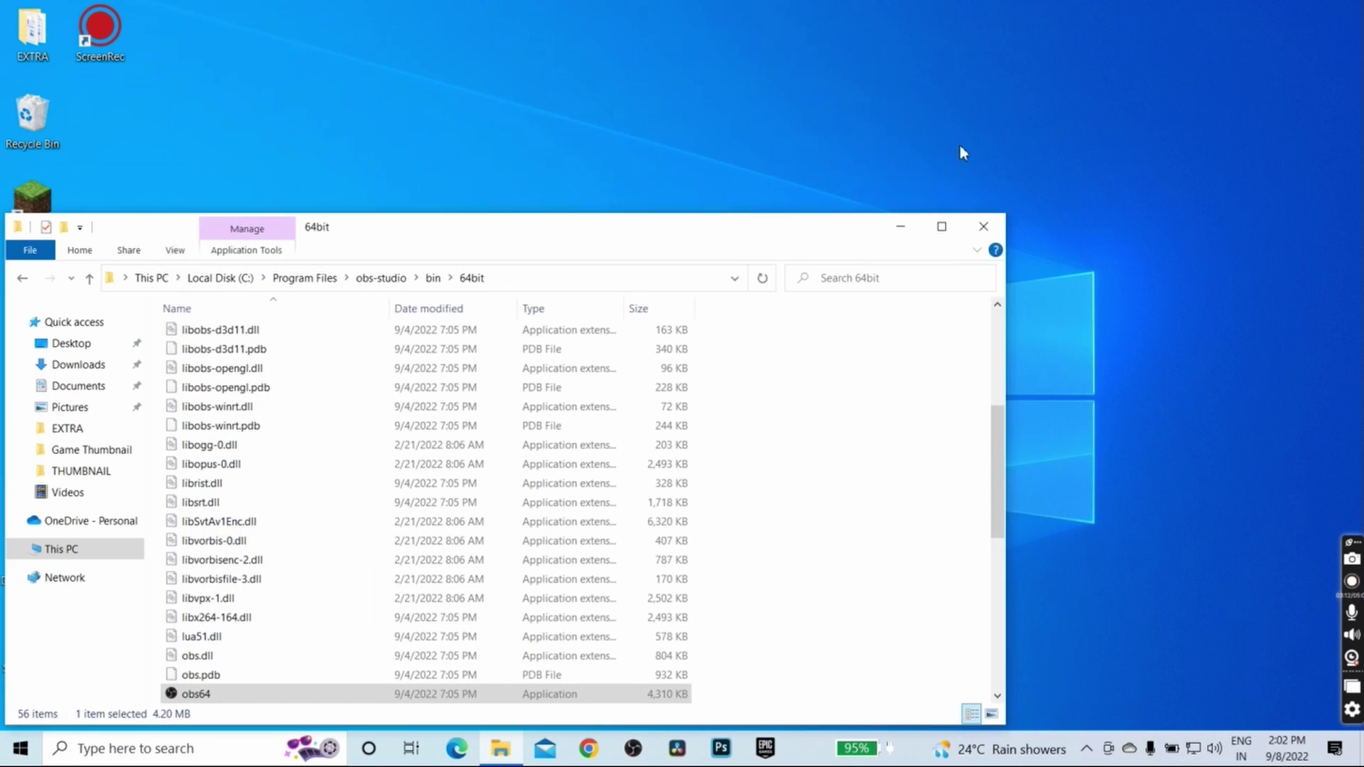
left_click(990, 226)
right_click(24, 754)
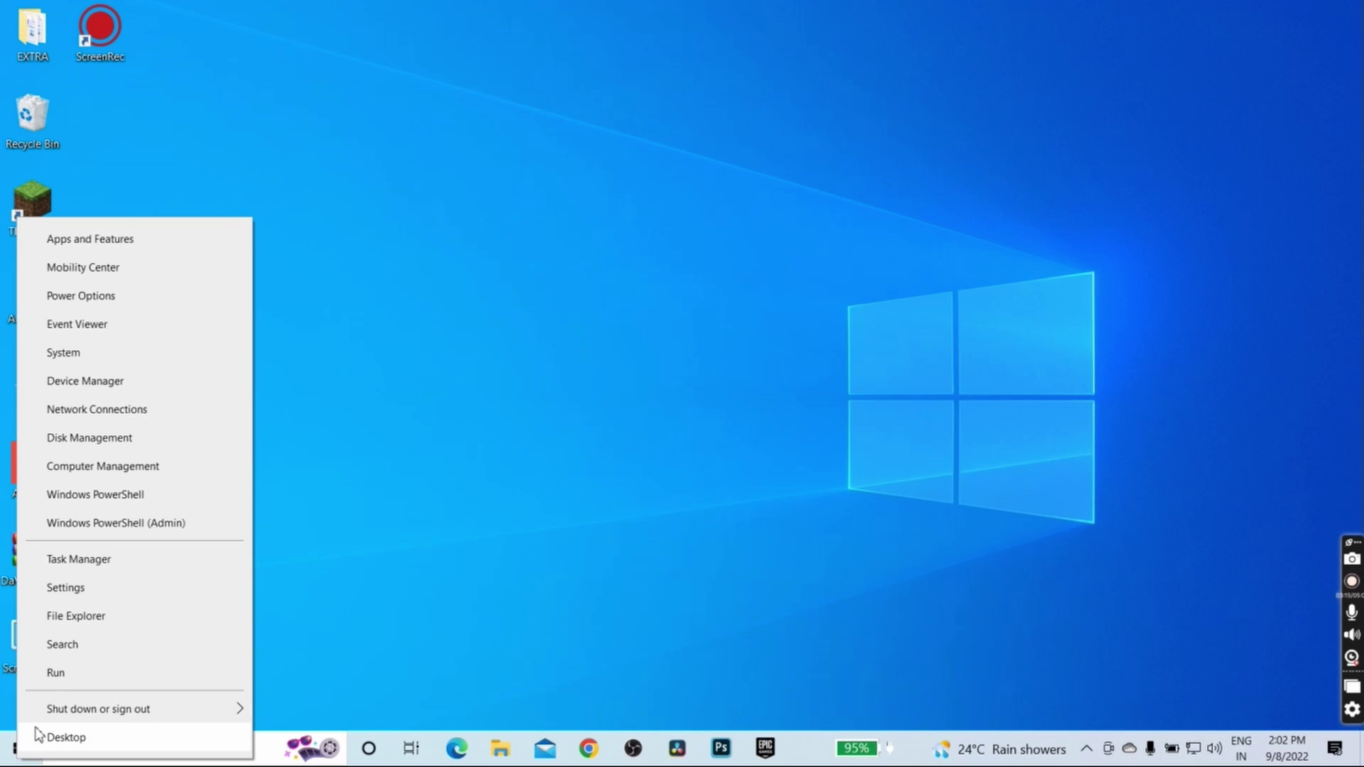
mouse_move(70, 714)
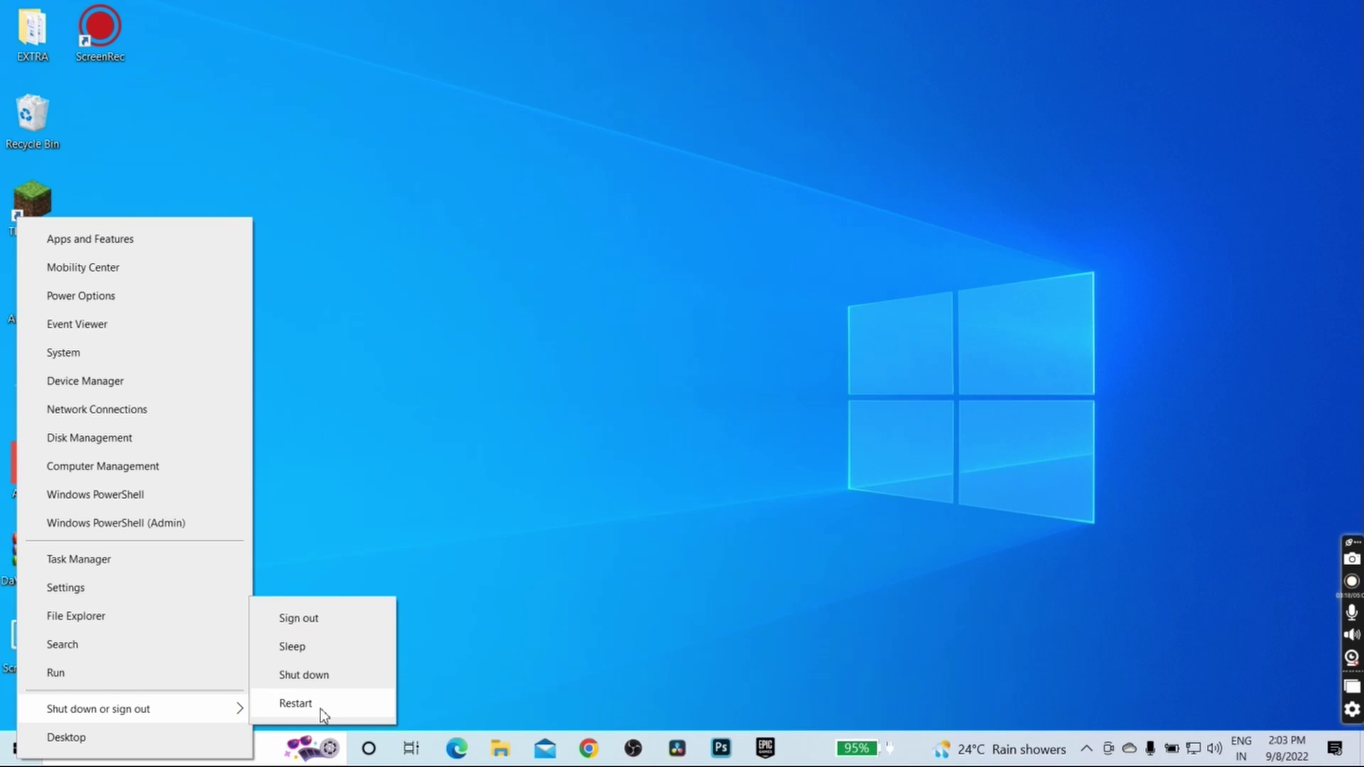
left_click(726, 540)
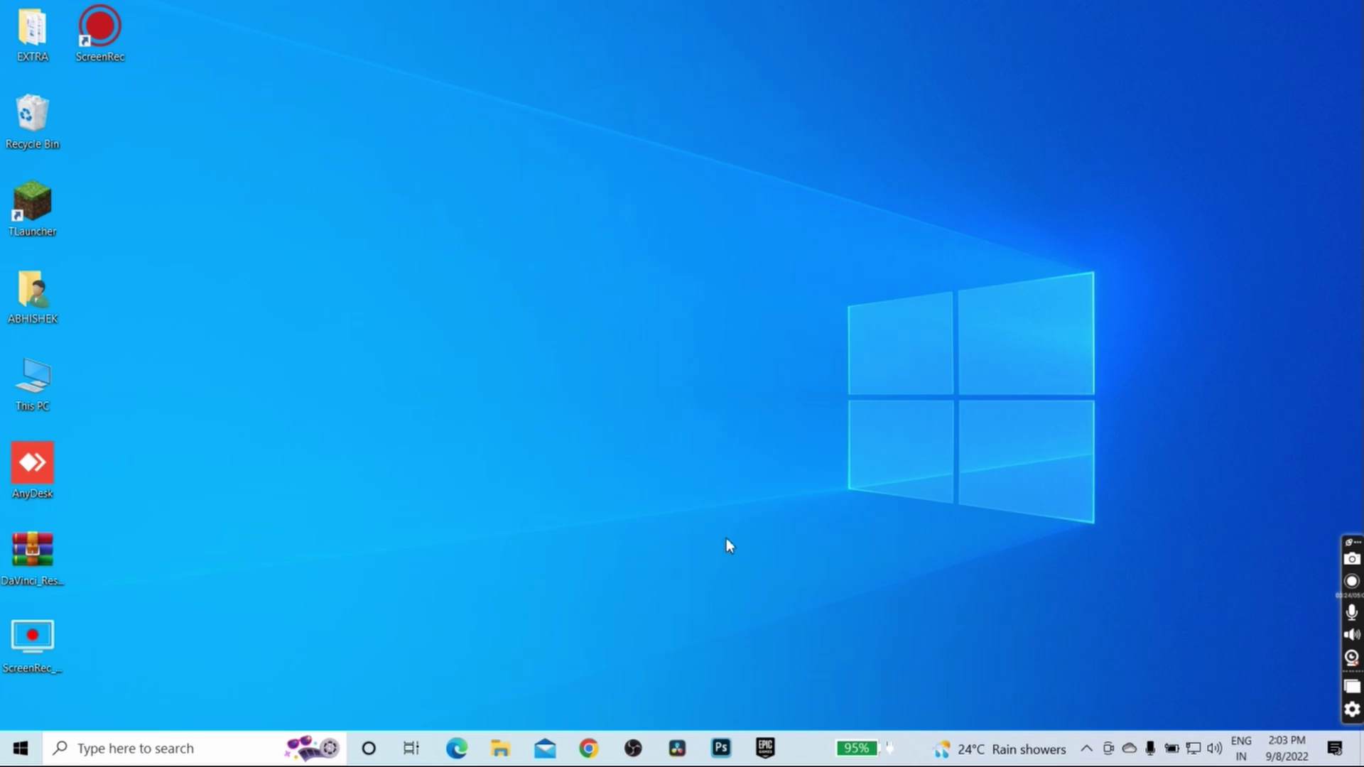
double_click(14, 203)
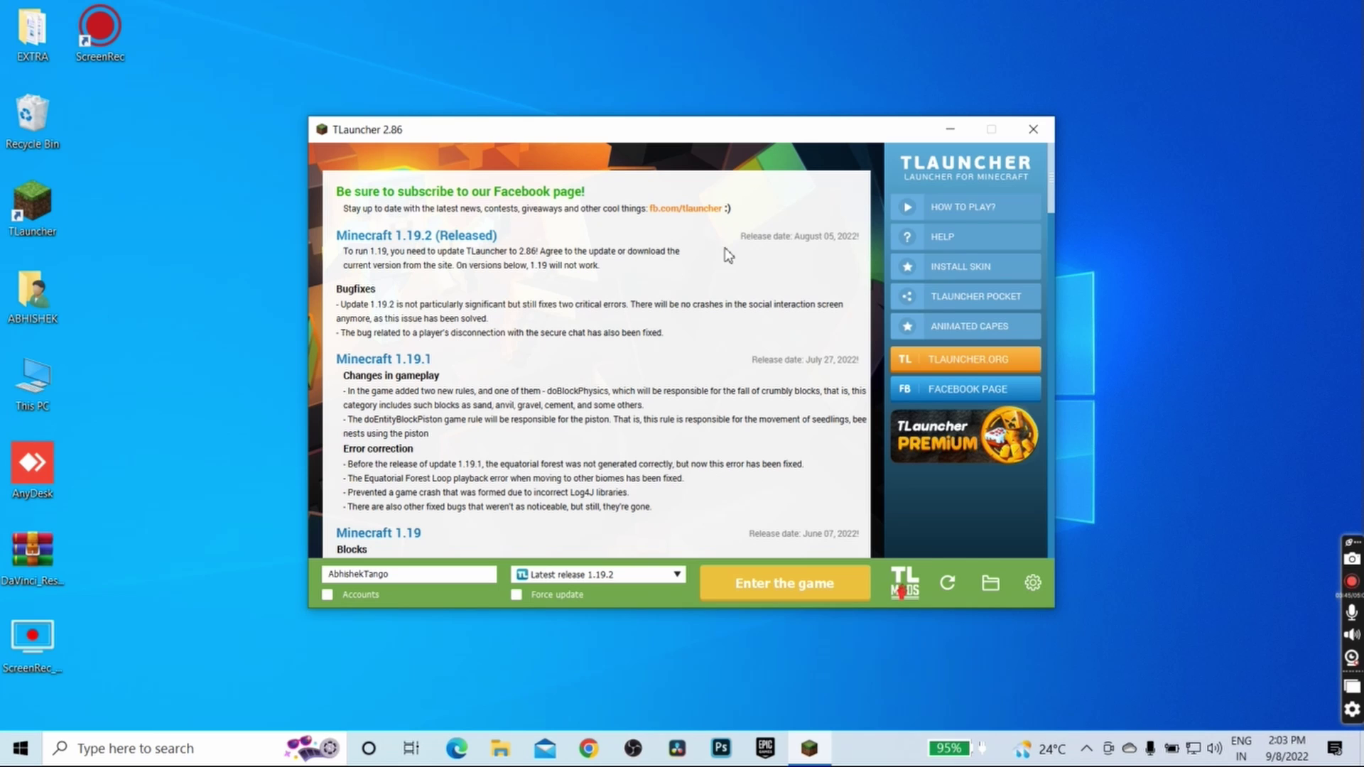
Start Minecraft 1.19.2, load Tango World in Singleplayer, walk around briefly, then pause.
left_click(802, 595)
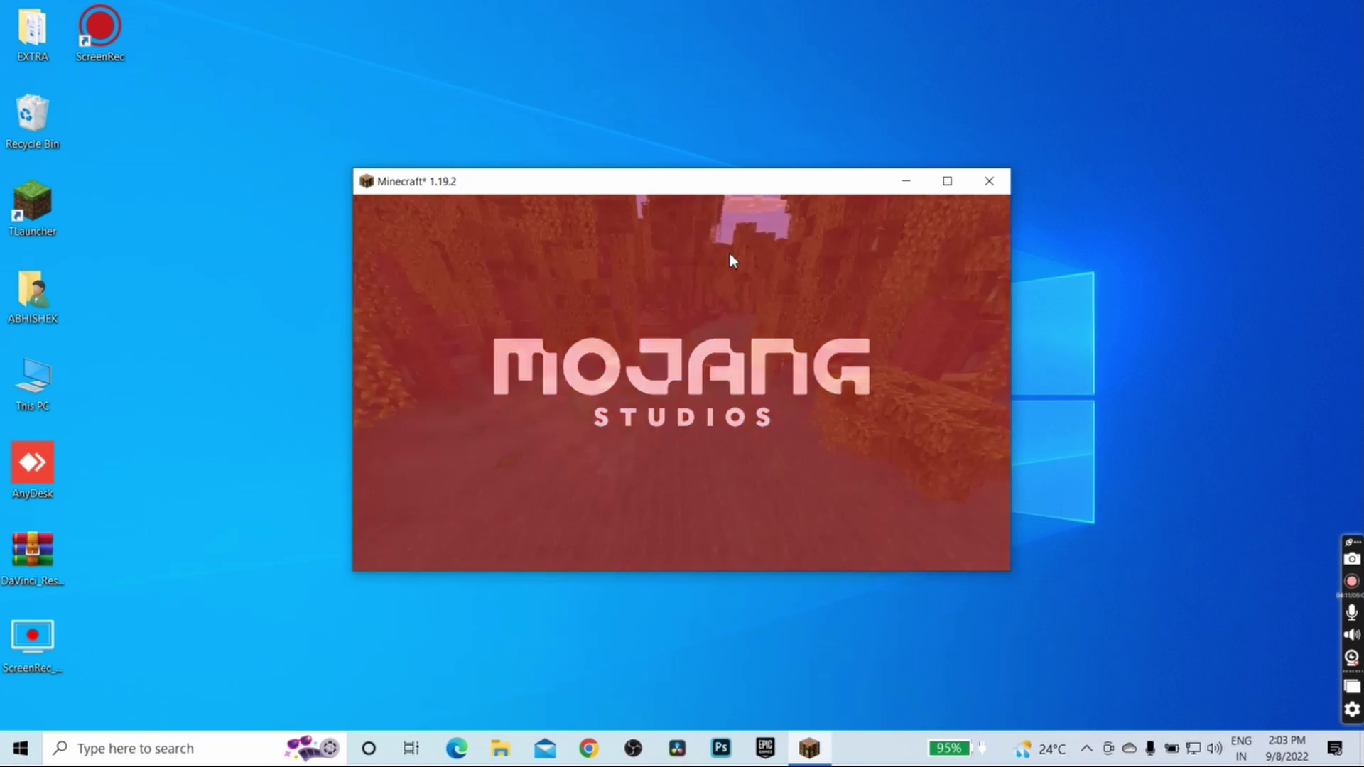
left_click(672, 374)
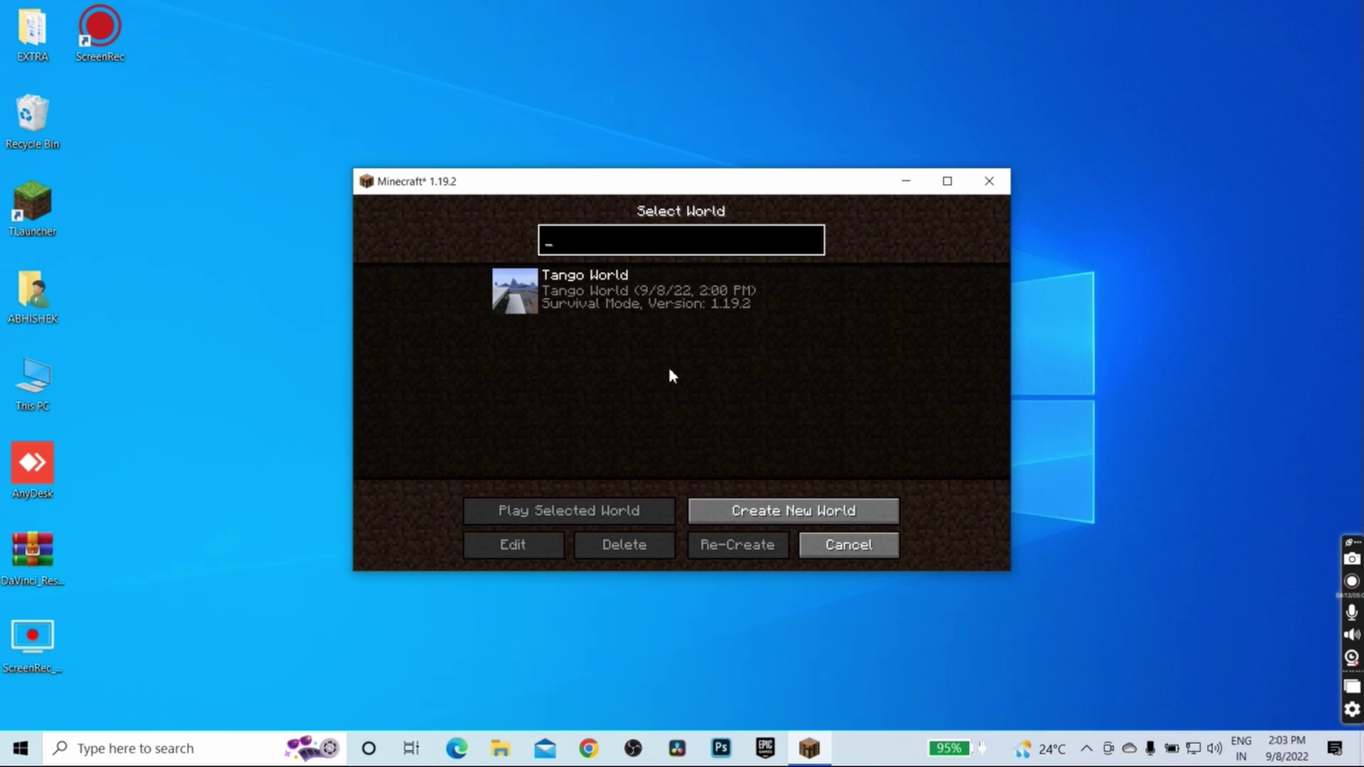
left_click(689, 293)
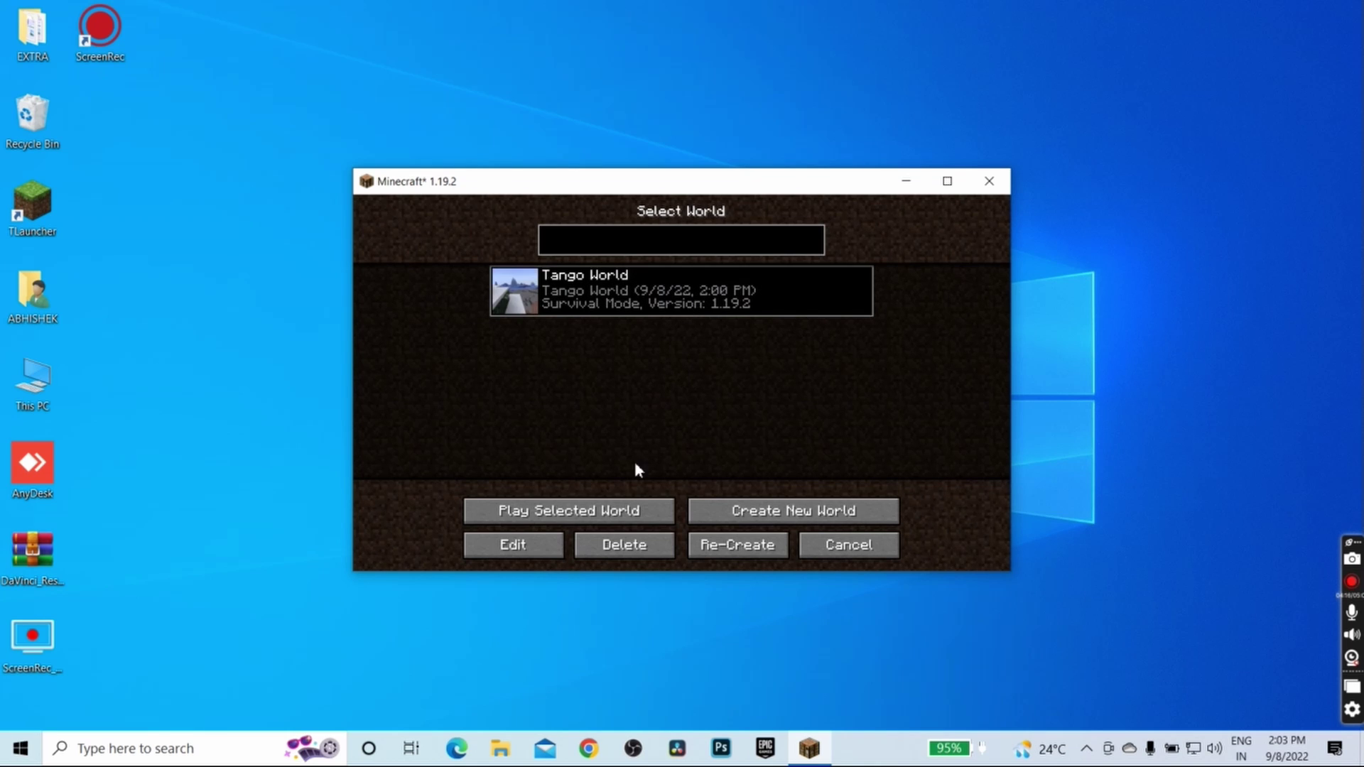
left_click(621, 508)
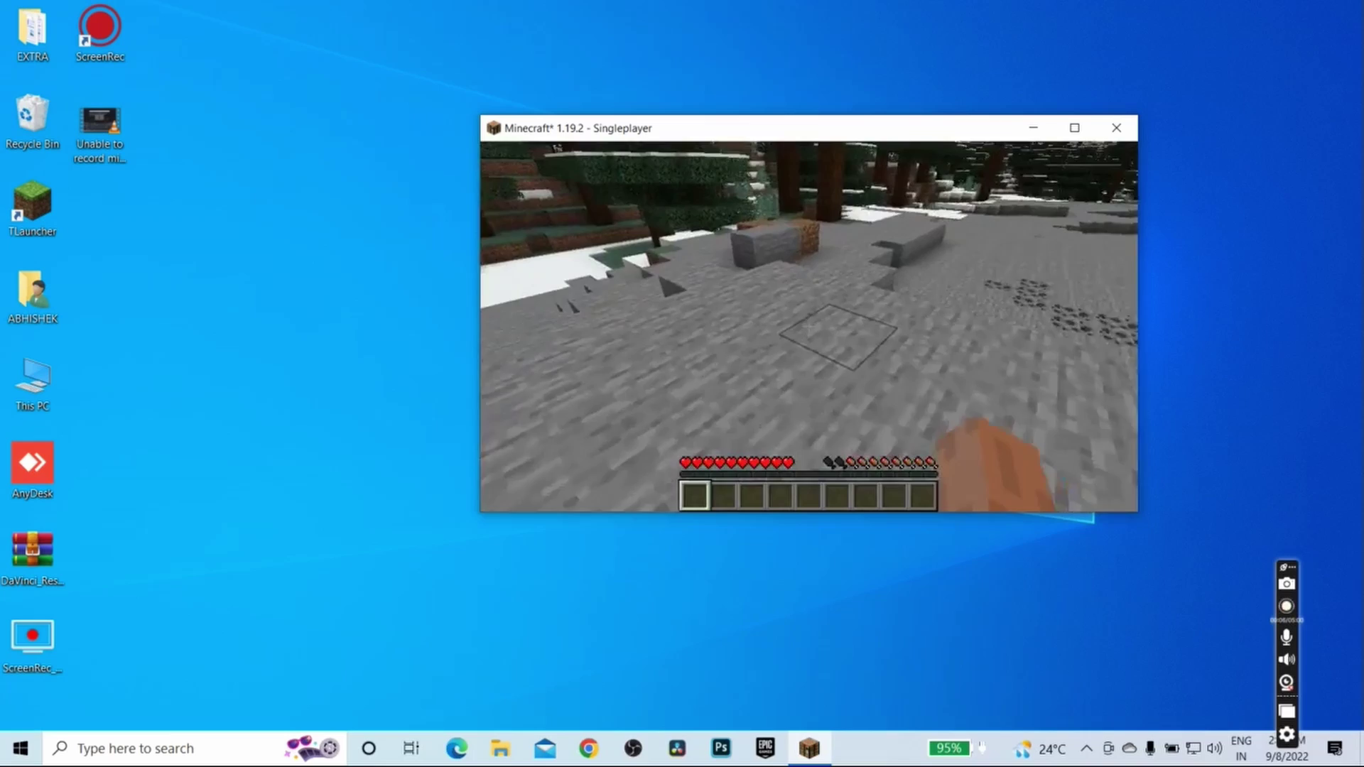
key("w")
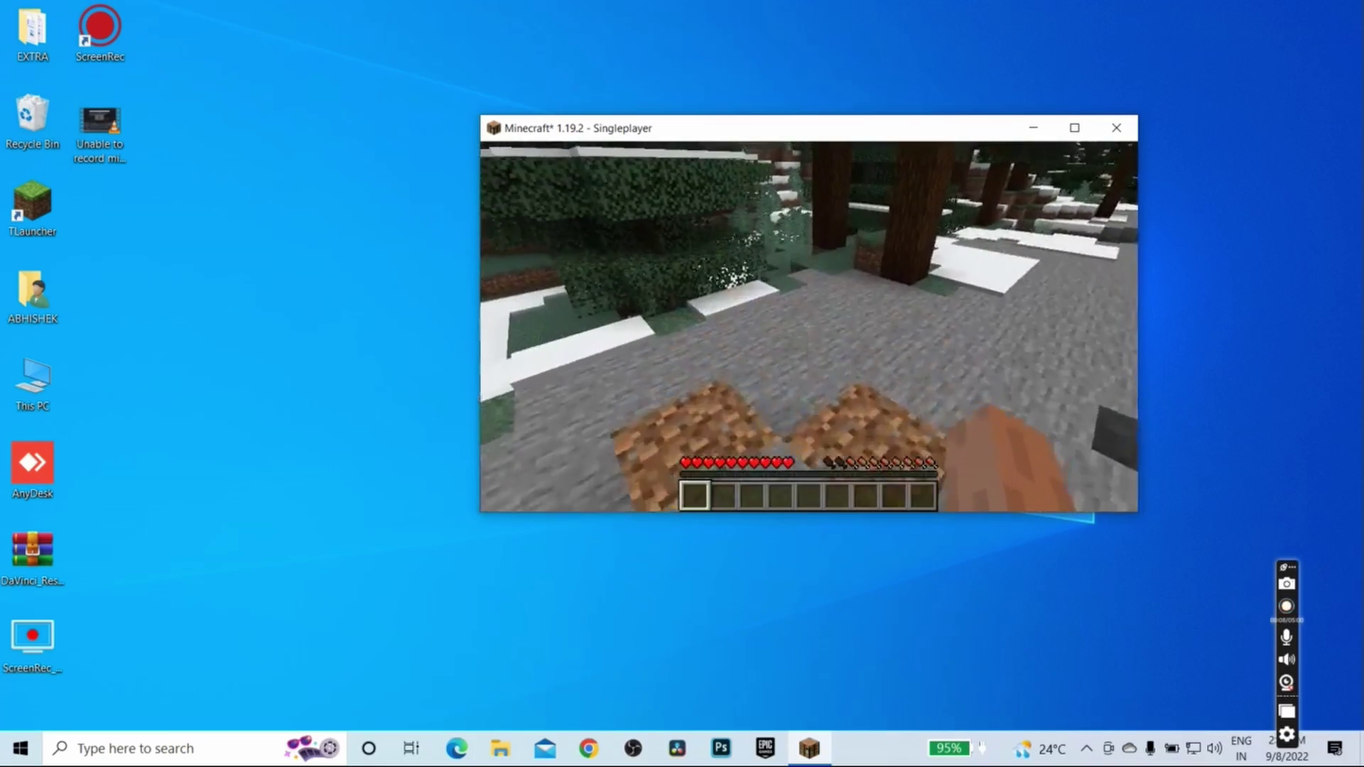
key("w")
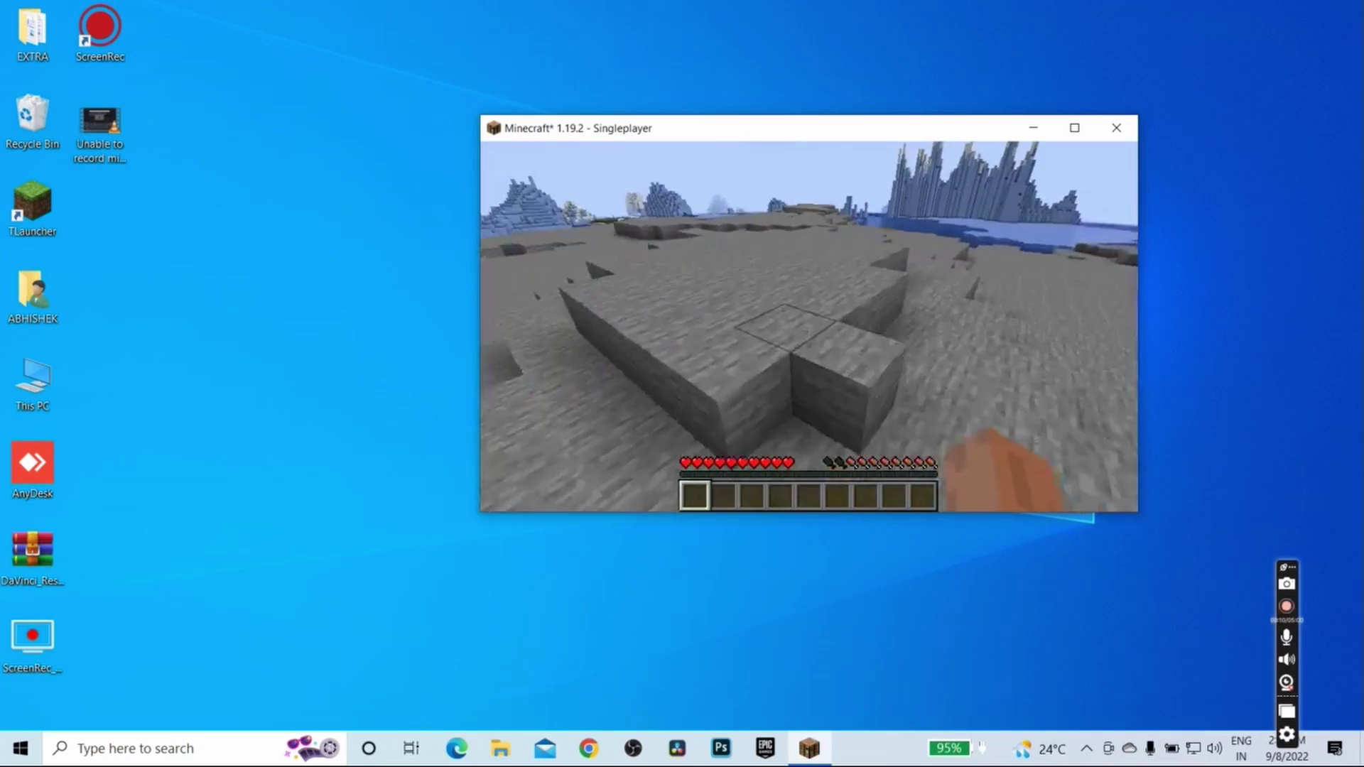
key("Escape")
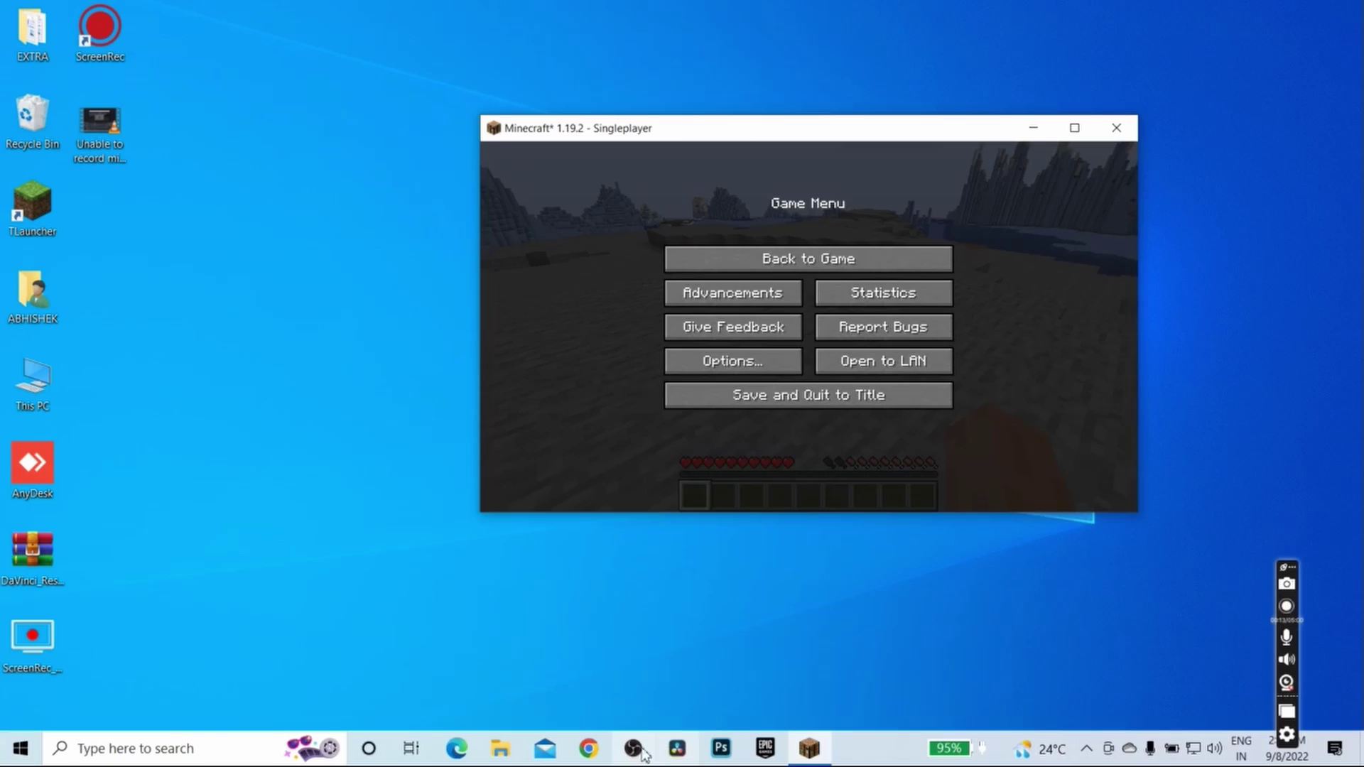
Dismiss the Missing Files warning and set Game Capture's window to [javaw.exe]: Minecraft* 1.19.2 - Singleplayer.
left_click(634, 749)
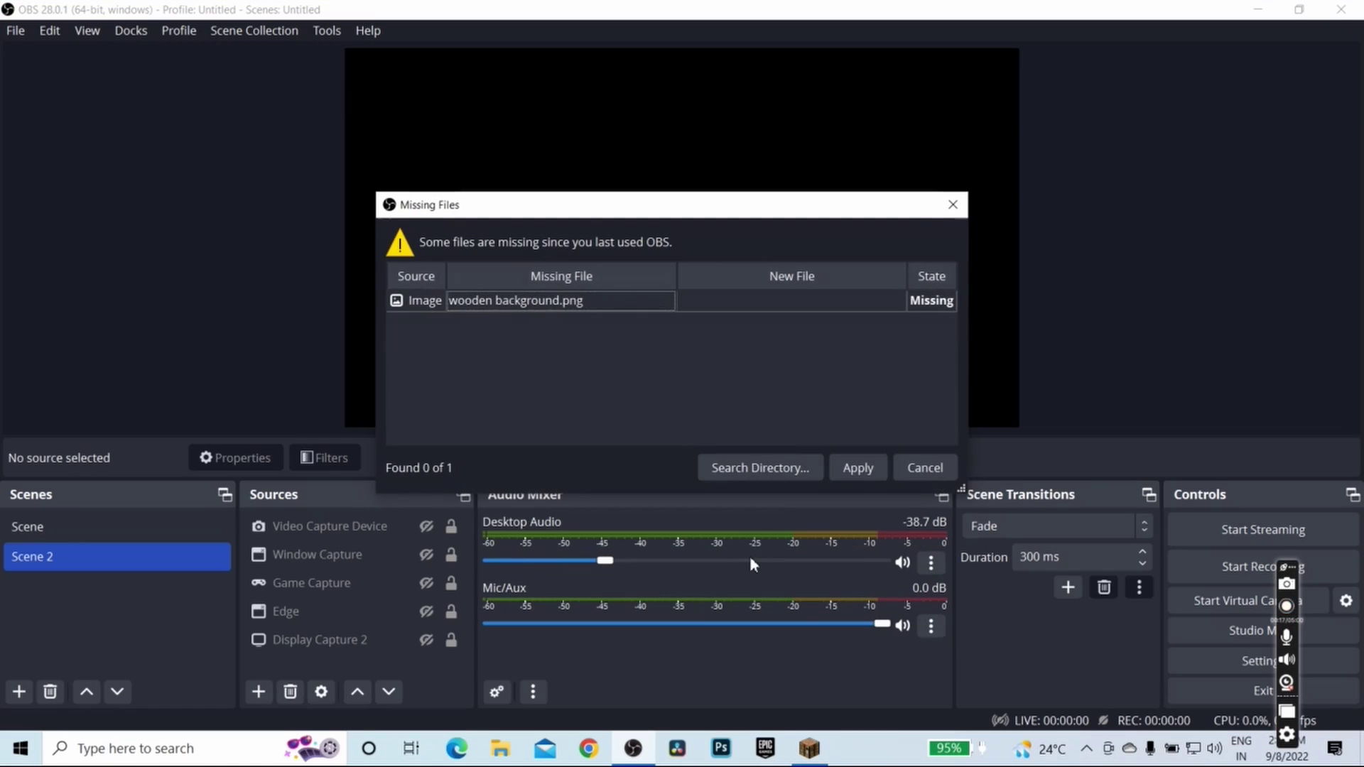
left_click(952, 204)
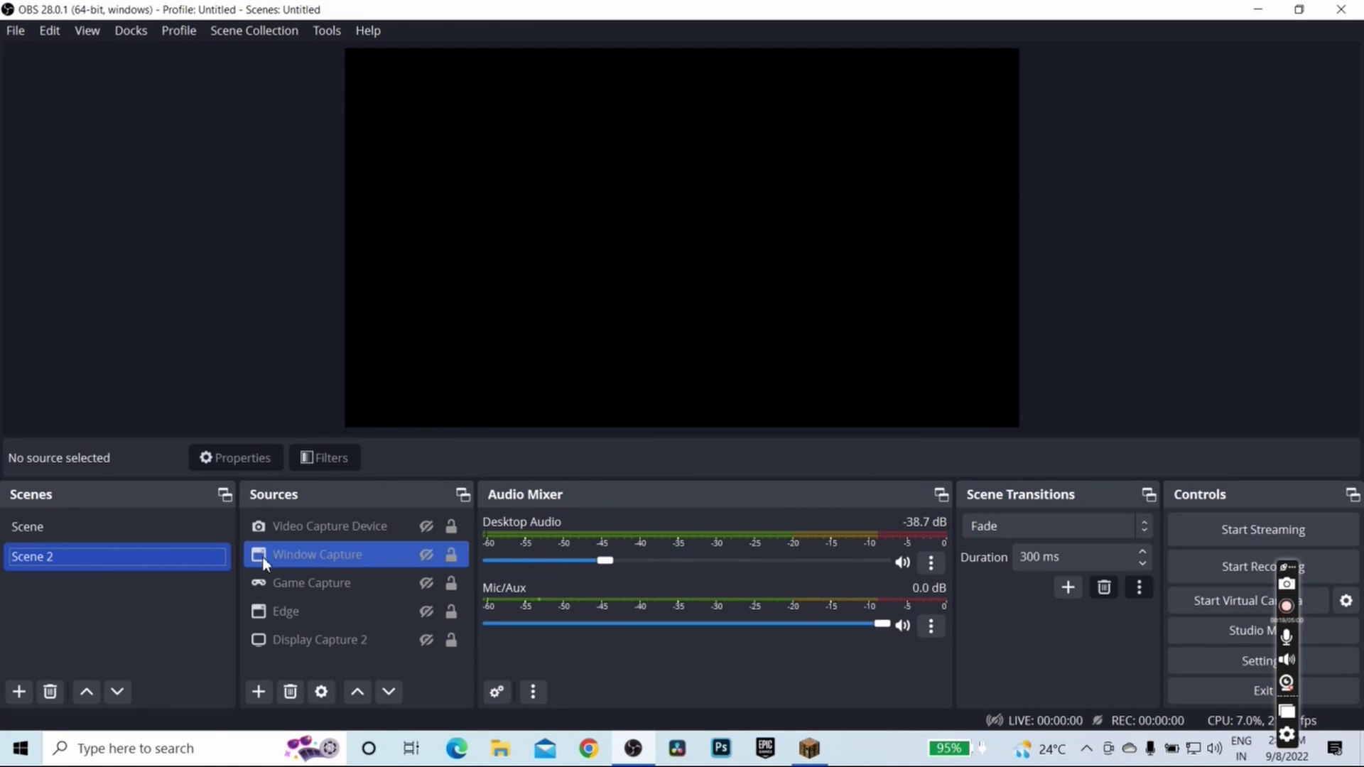
left_click(283, 581)
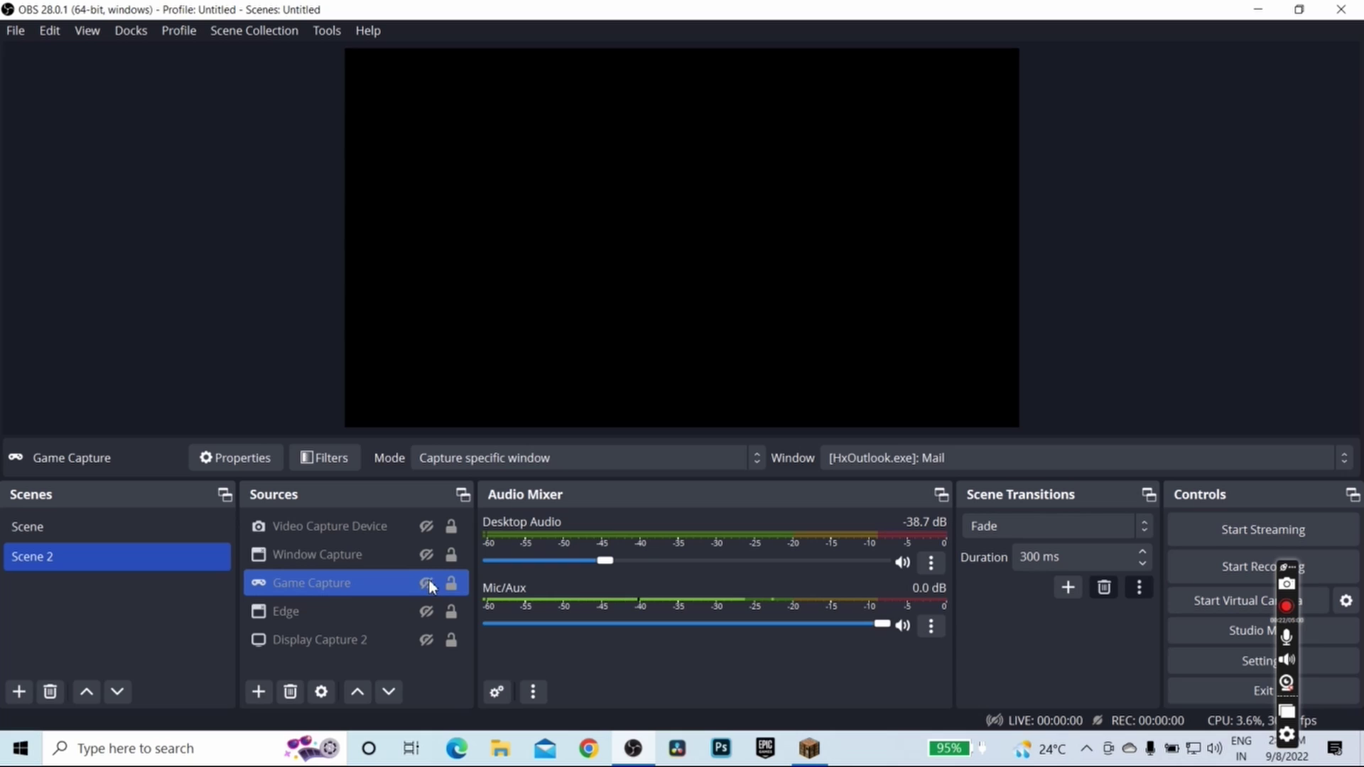
double_click(317, 583)
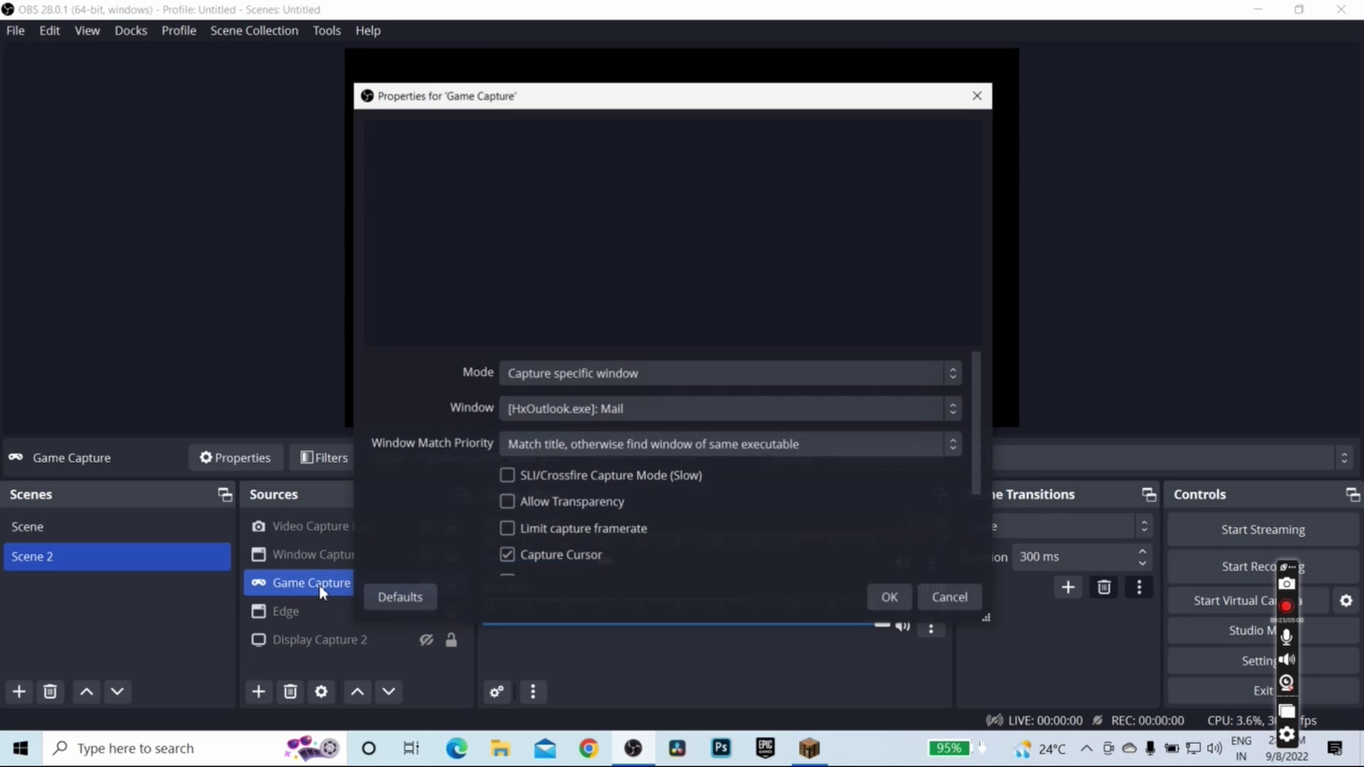
left_click(589, 409)
left_click(591, 450)
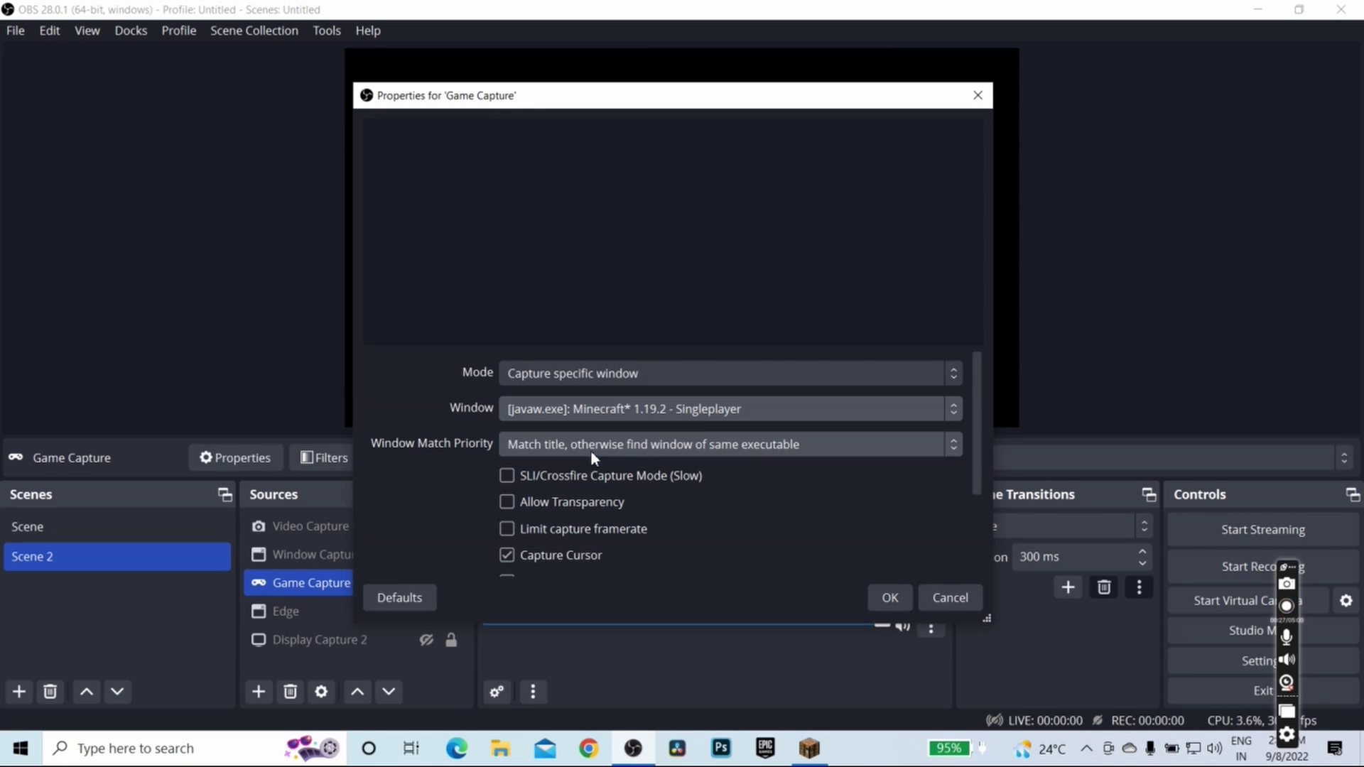
left_click(890, 597)
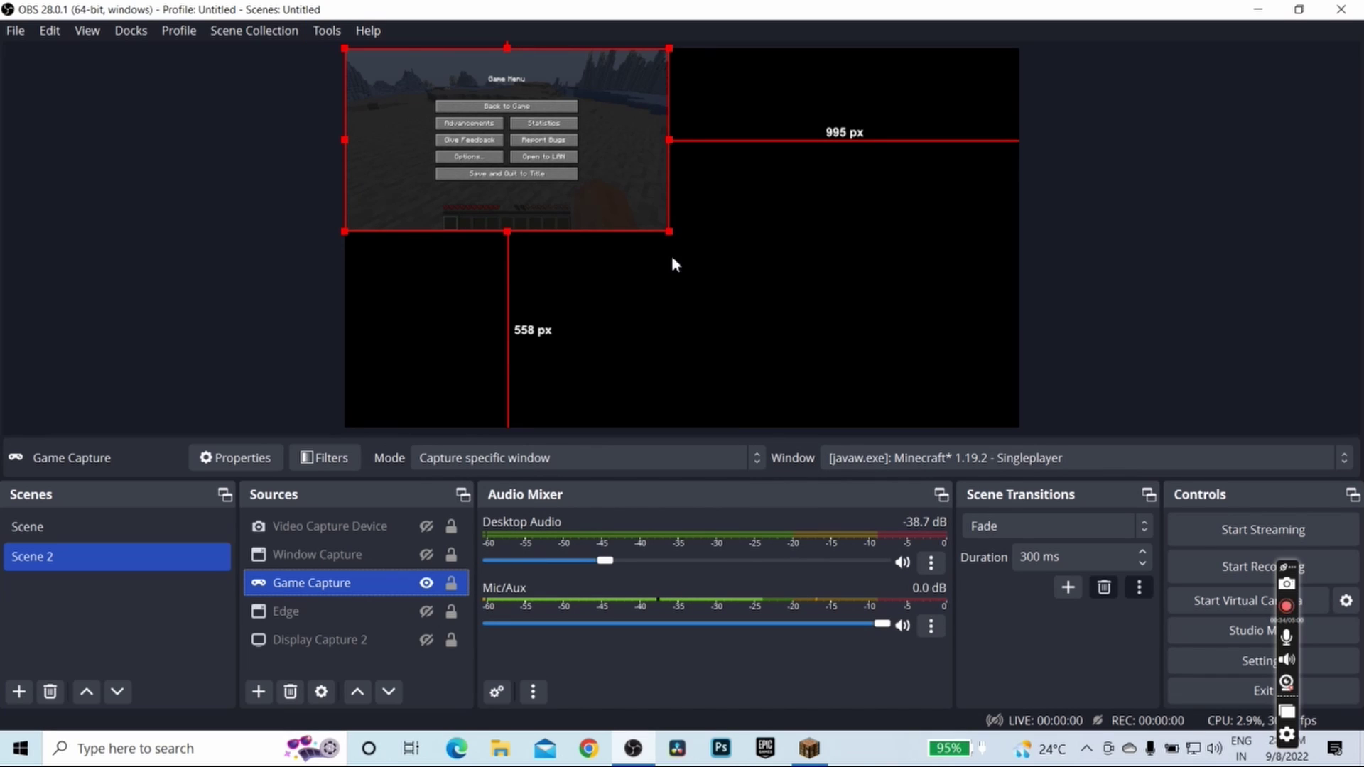
Toggle Minecraft full-screen on and off with F11, then switch back to OBS.
left_click(809, 748)
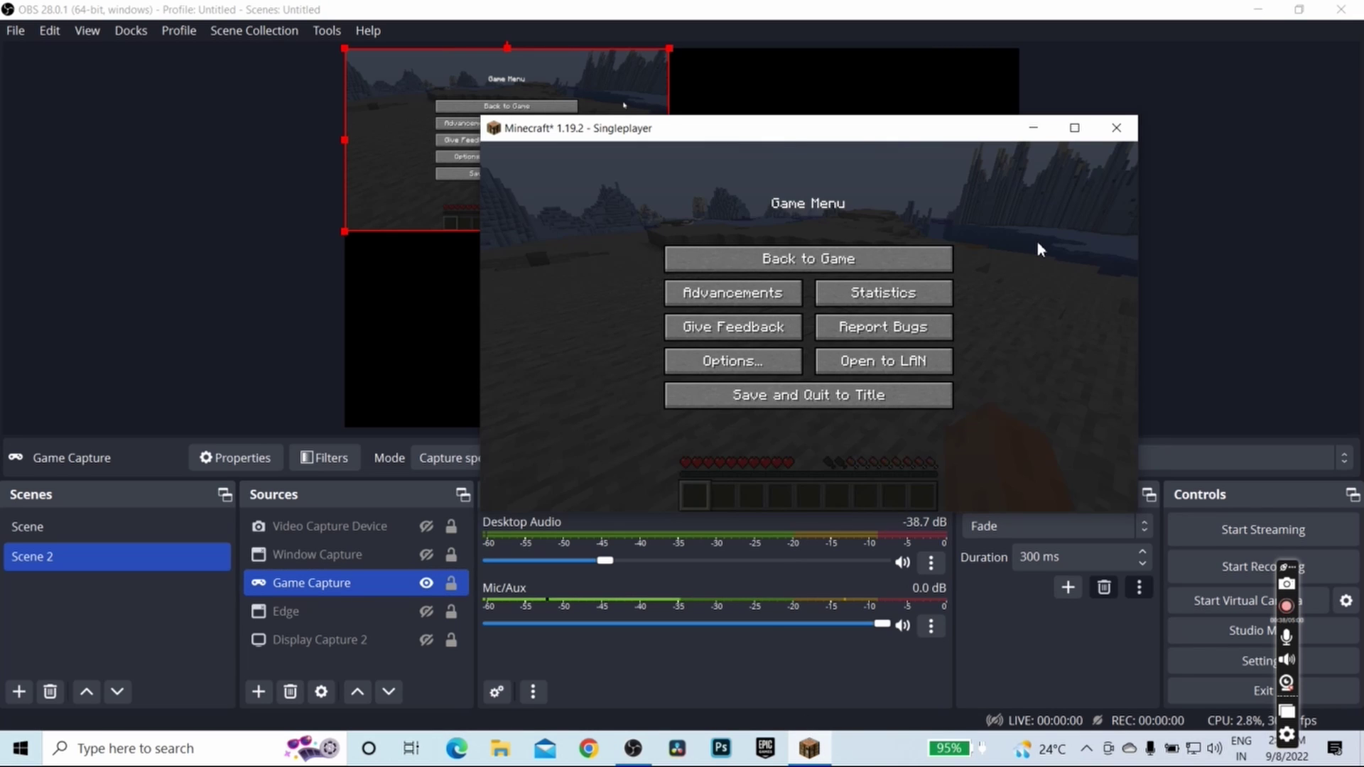
key("F11")
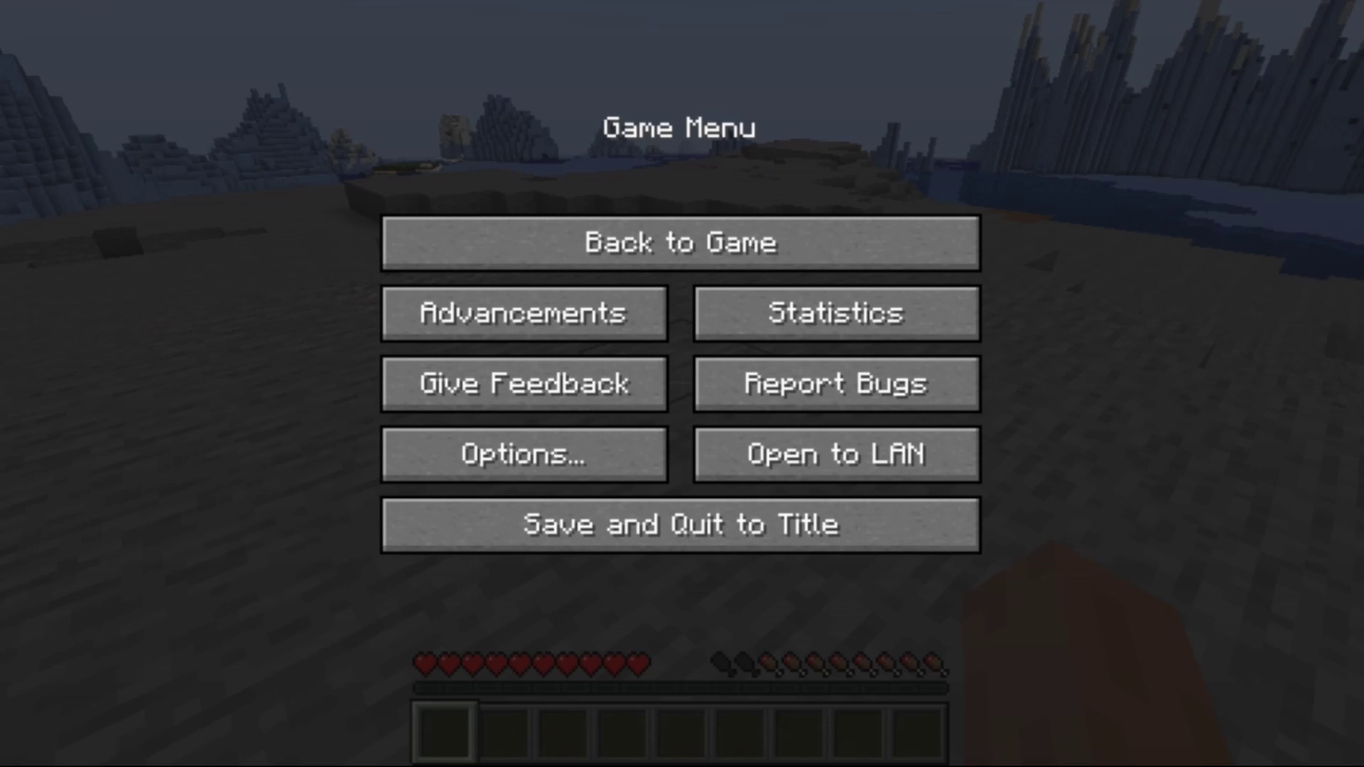
key("F11")
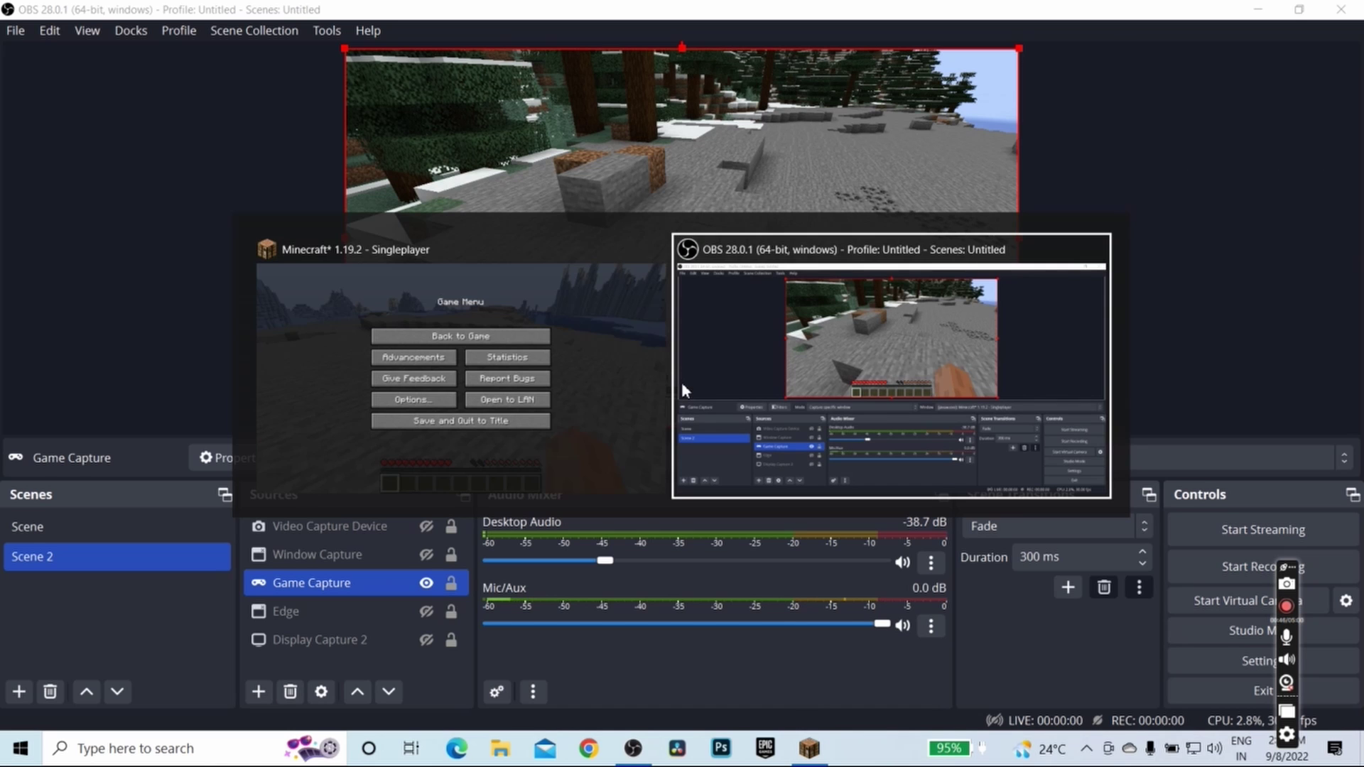
key("alt+Tab")
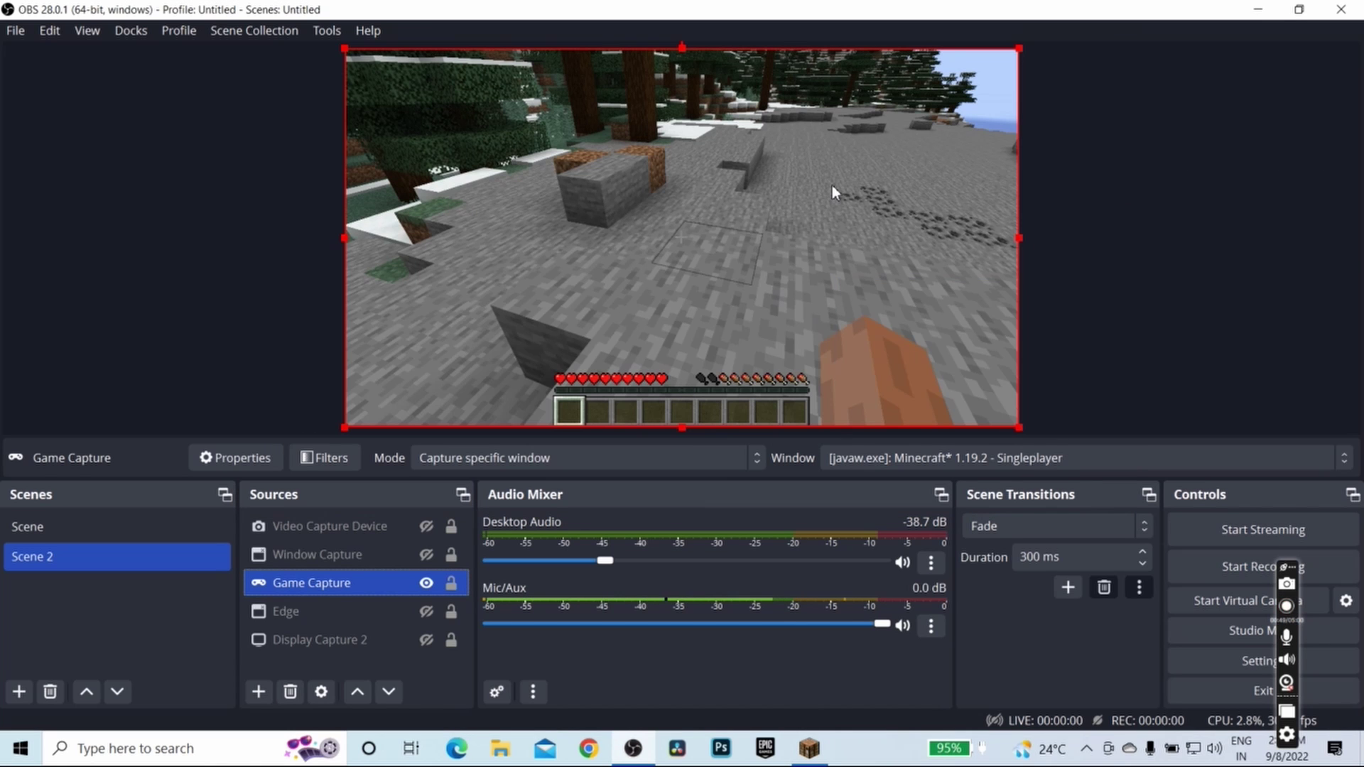